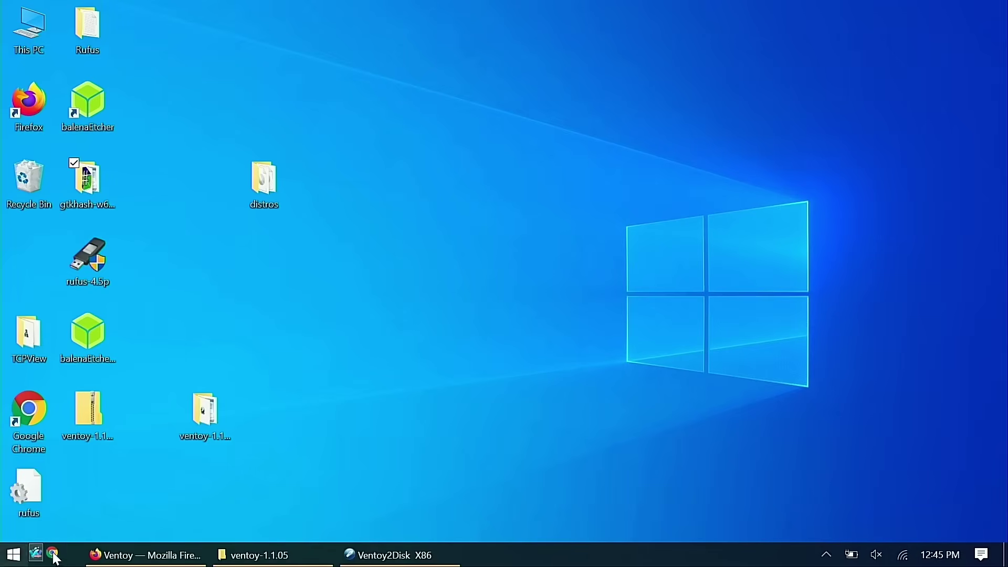
Step: Bring the Ventoy website up in Firefox, then minimize it to show the desktop
left_click(128, 553)
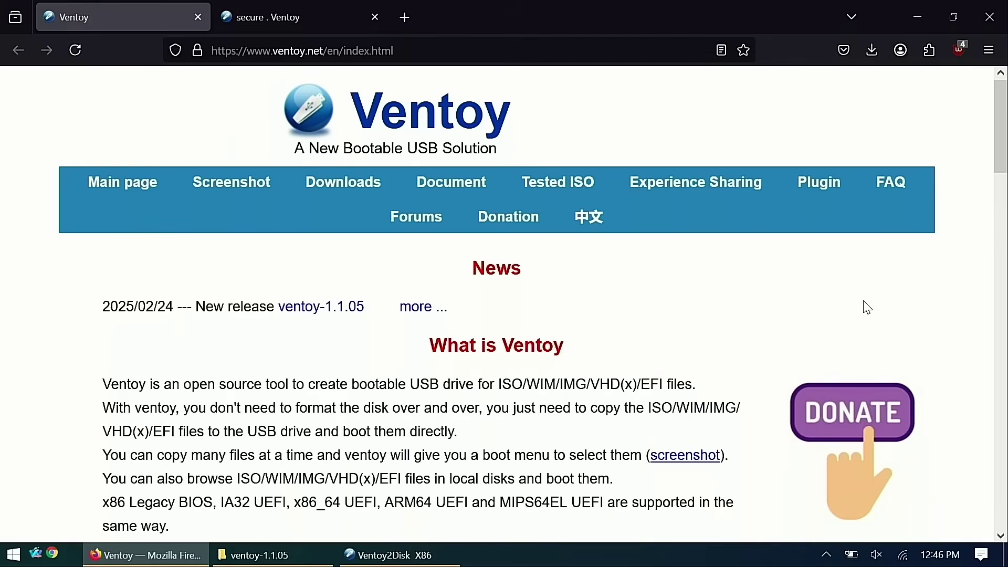
left_click(918, 12)
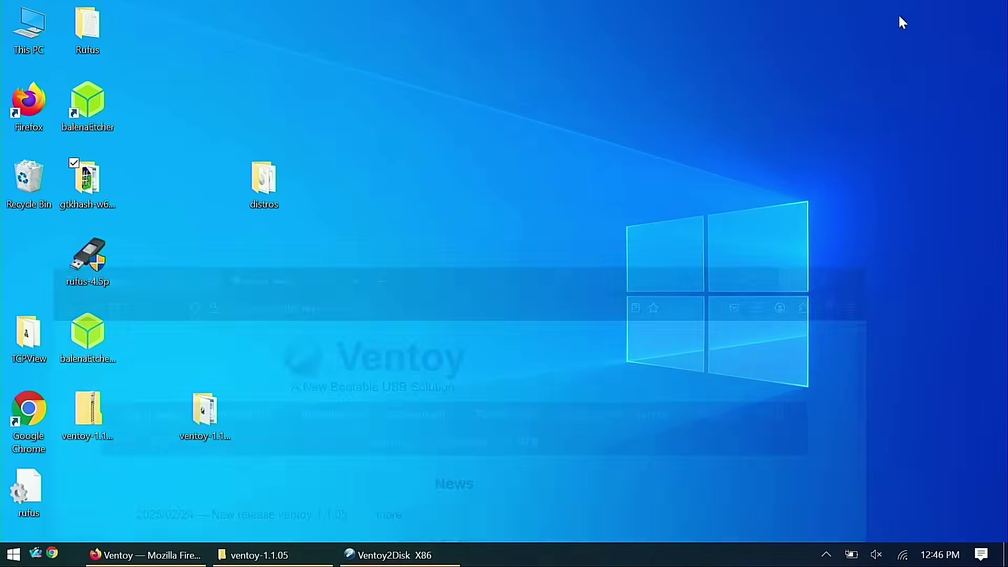
Step: Check the six Linux ISOs in the distros folder, minimize it, and return to the Ventoy site
double_click(265, 181)
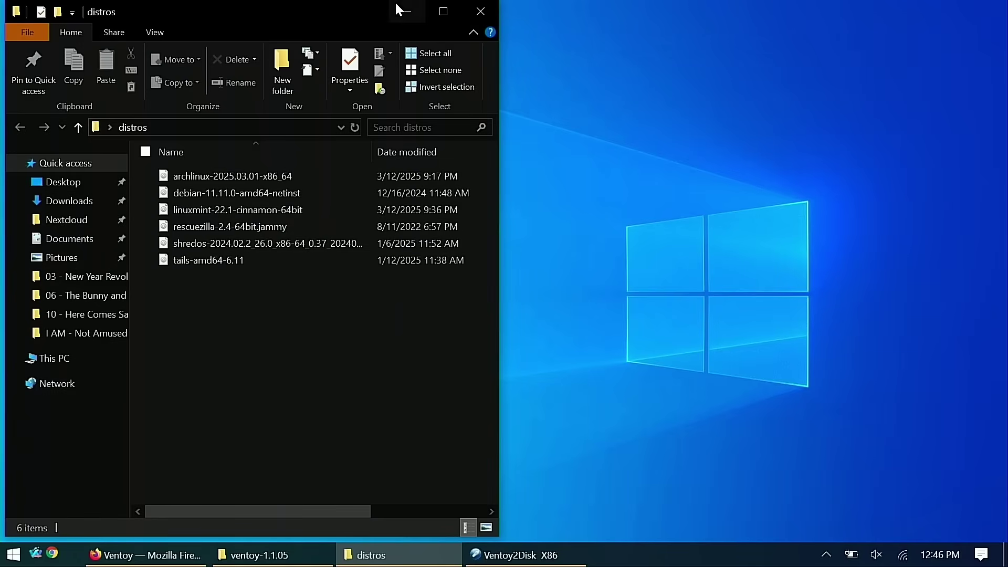
left_click(438, 8)
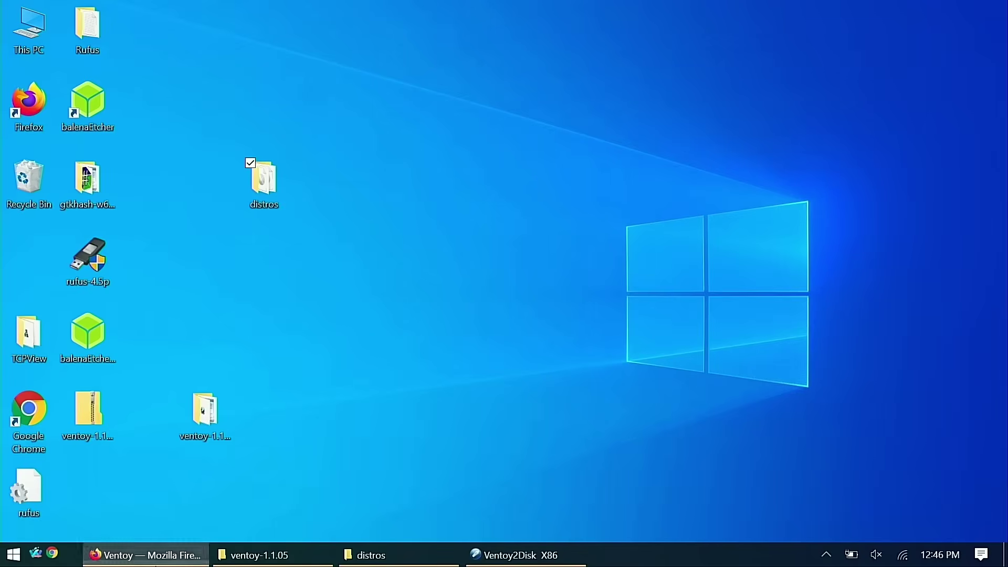
left_click(194, 555)
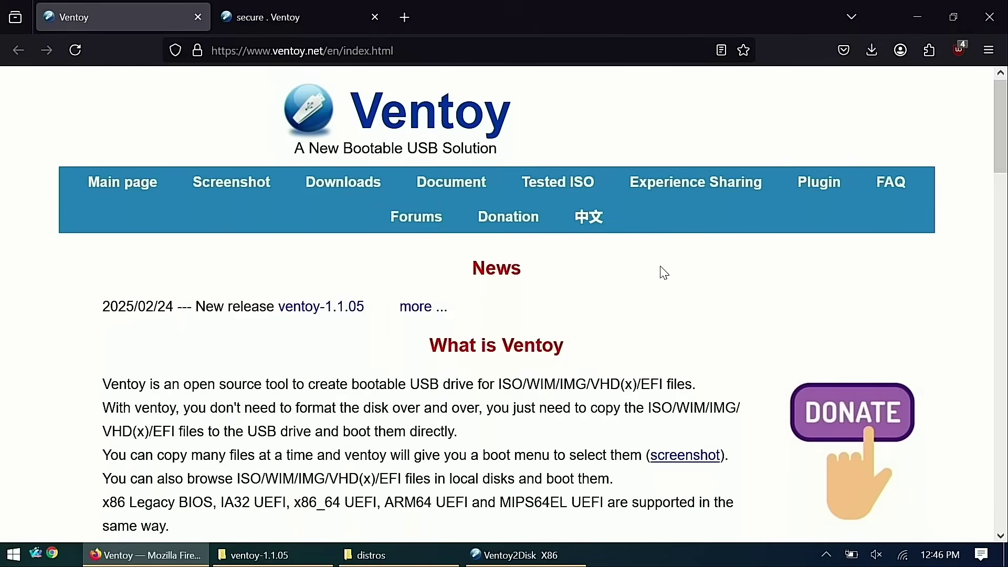
Step: Switch to the 'secure . Ventoy' tab and read through the Secure Boot Enroll Key guide
left_click(278, 13)
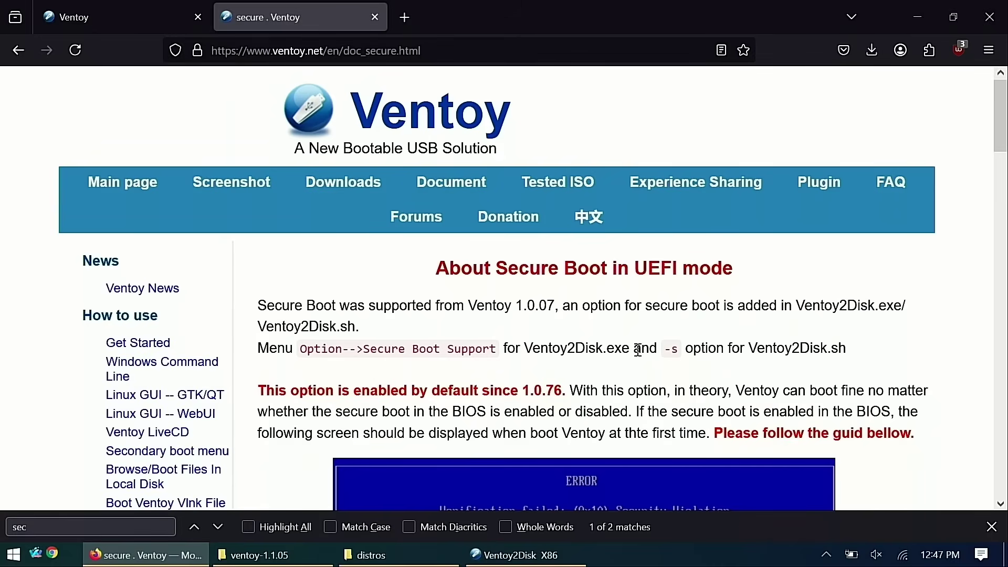
scroll(827, 352, "down", 3)
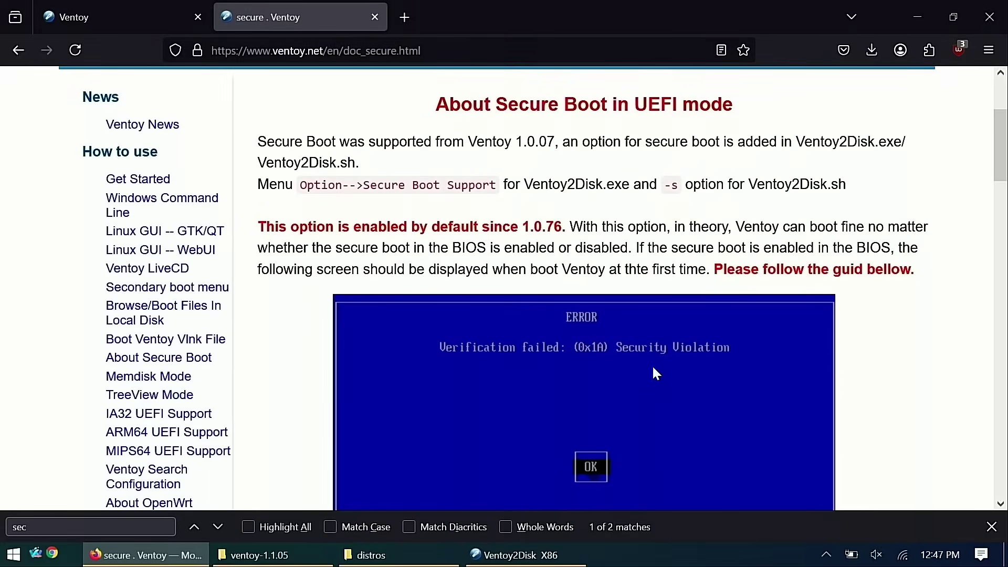
scroll(639, 365, "down", 2)
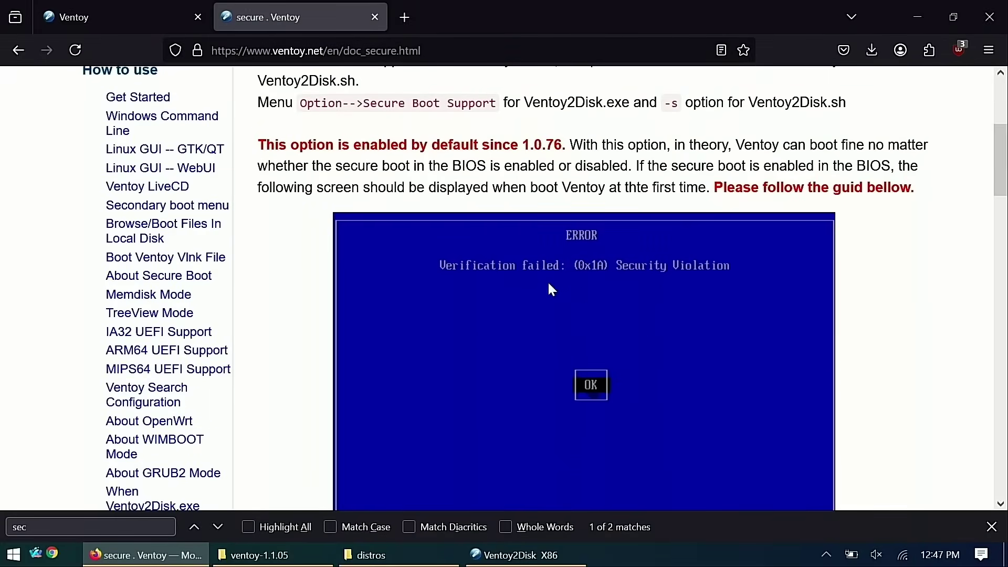
scroll(659, 348, "down", 10)
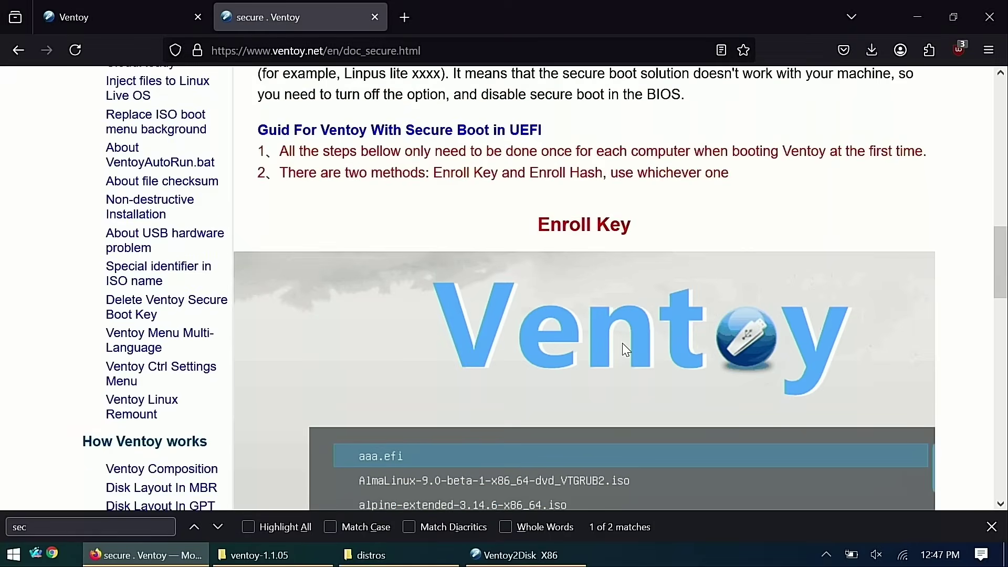
scroll(622, 342, "down", 3)
scroll(635, 333, "up", 3)
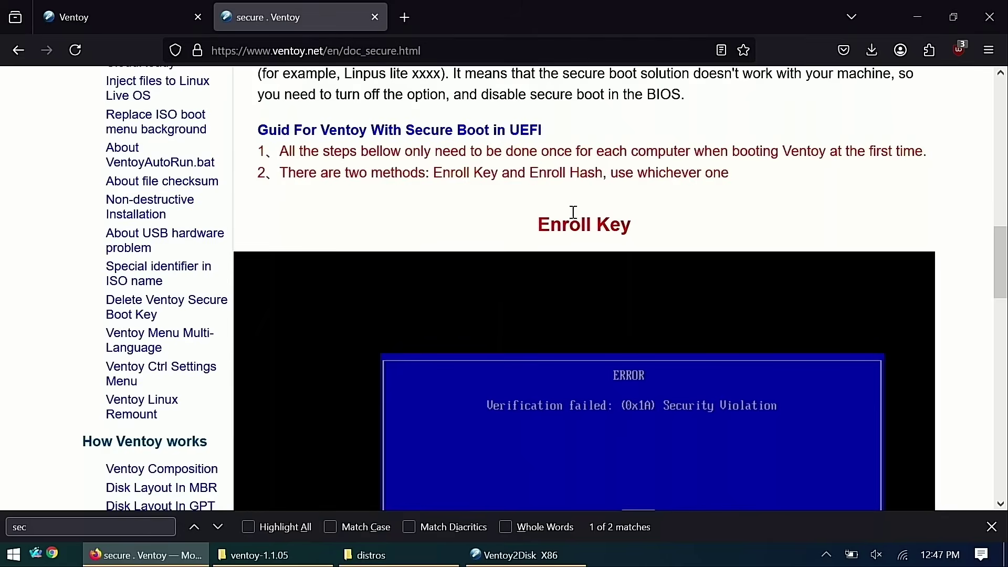
scroll(678, 318, "down", 3)
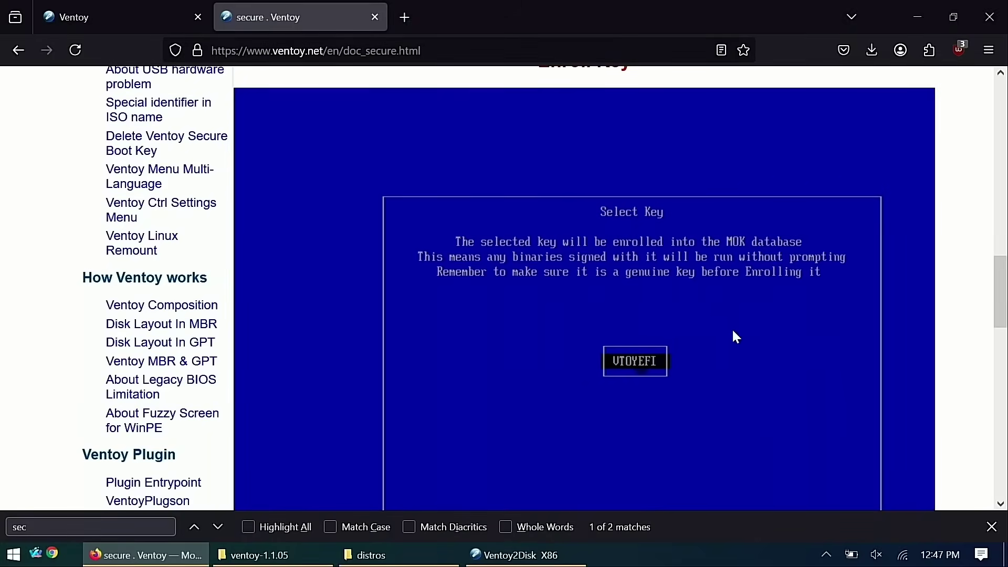
scroll(734, 333, "down", 2)
scroll(740, 342, "down", 2)
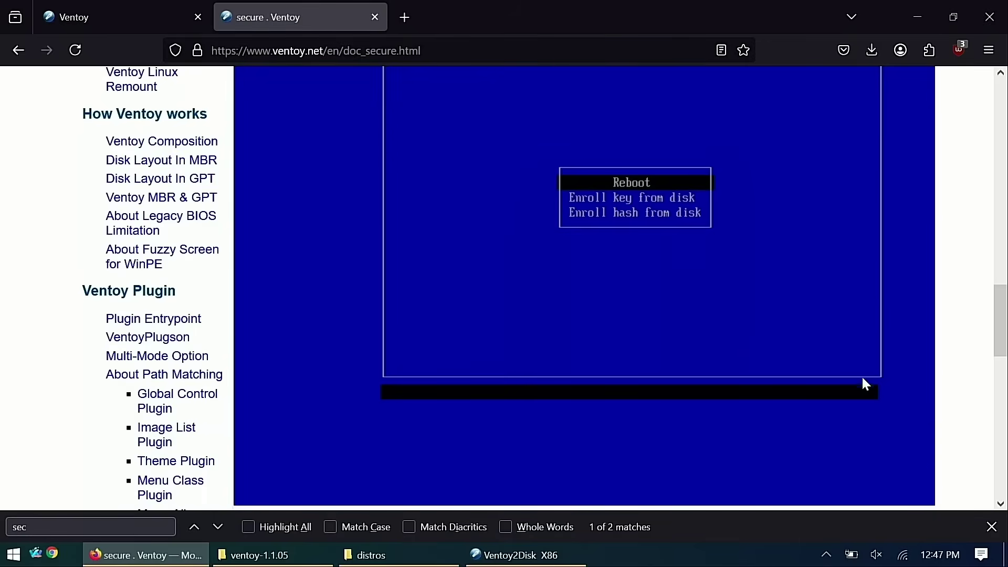
scroll(817, 360, "up", 20)
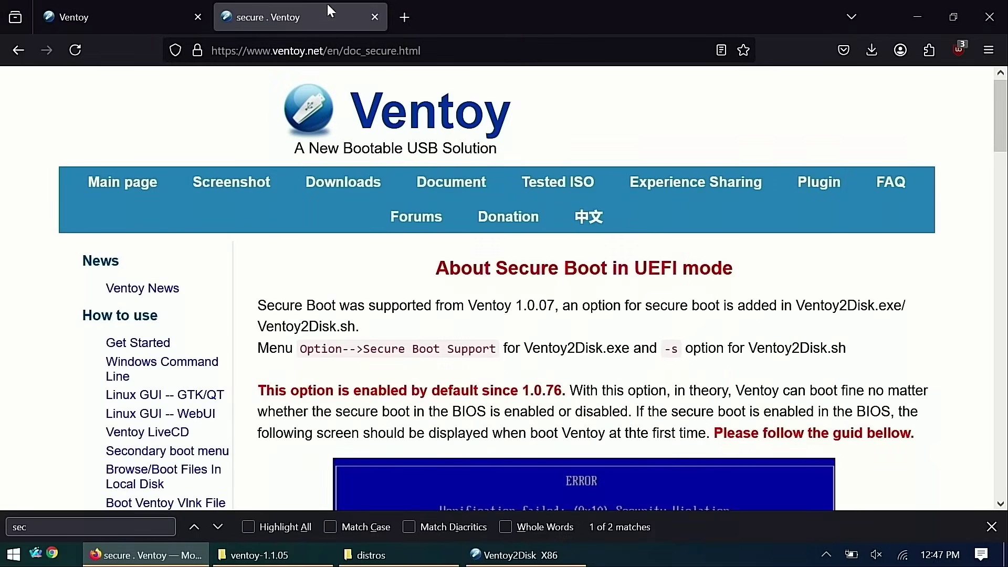
mouse_move(125, 15)
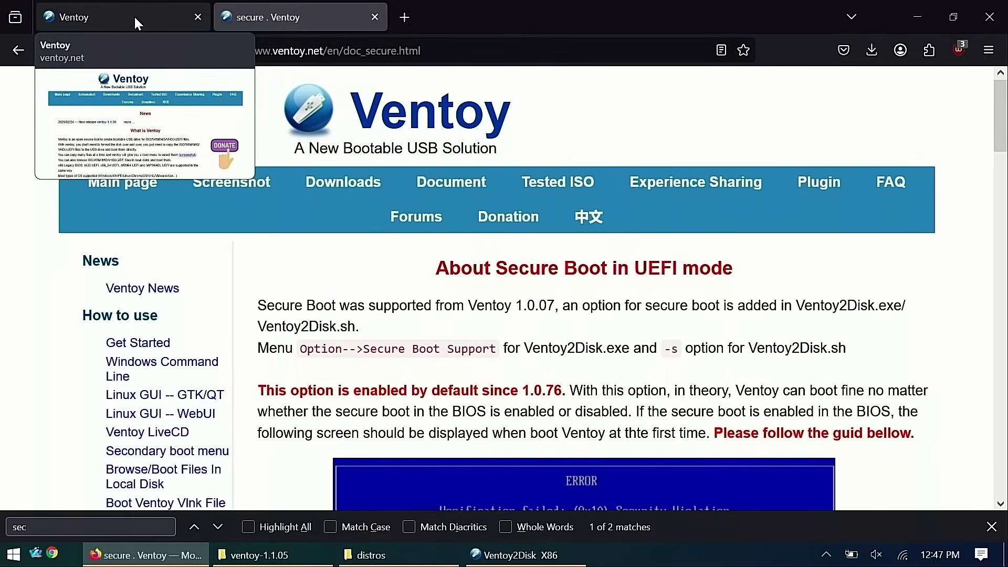
Step: Go from the Ventoy home page to Downloads and view the 1.1.05 Binary hash table
left_click(136, 16)
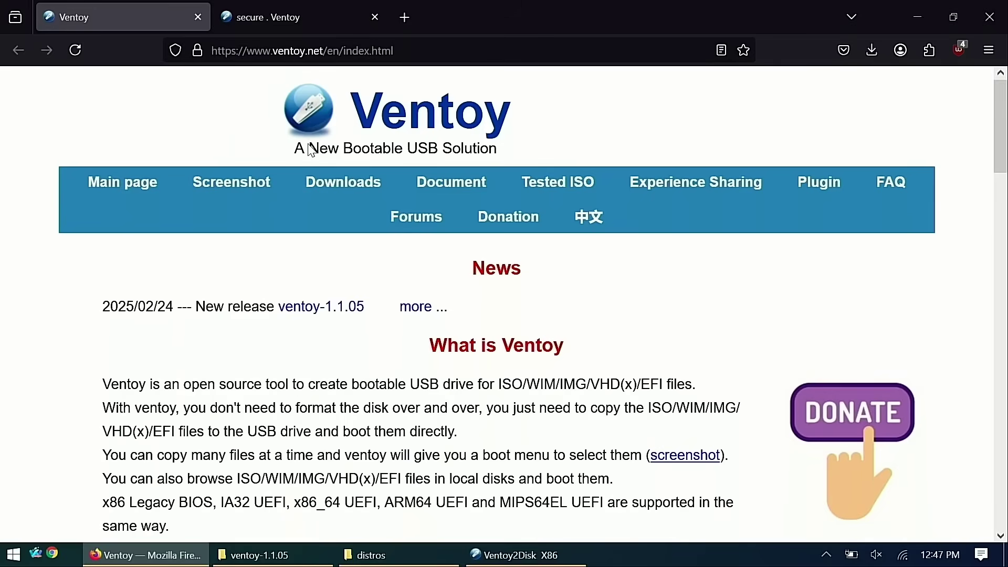
left_click(375, 198)
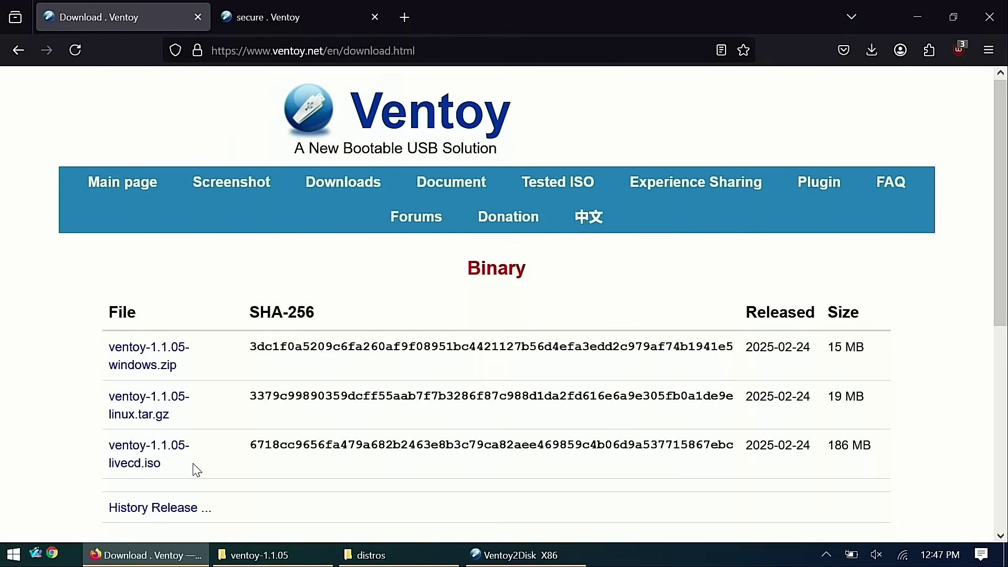
scroll(198, 445, "down", 3)
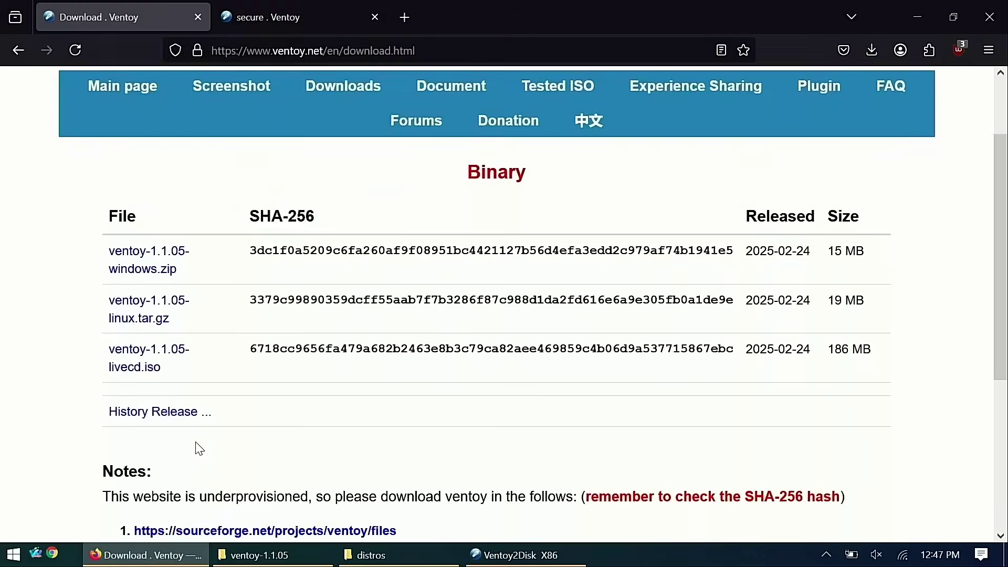
scroll(226, 426, "down", 3)
scroll(225, 426, "up", 5)
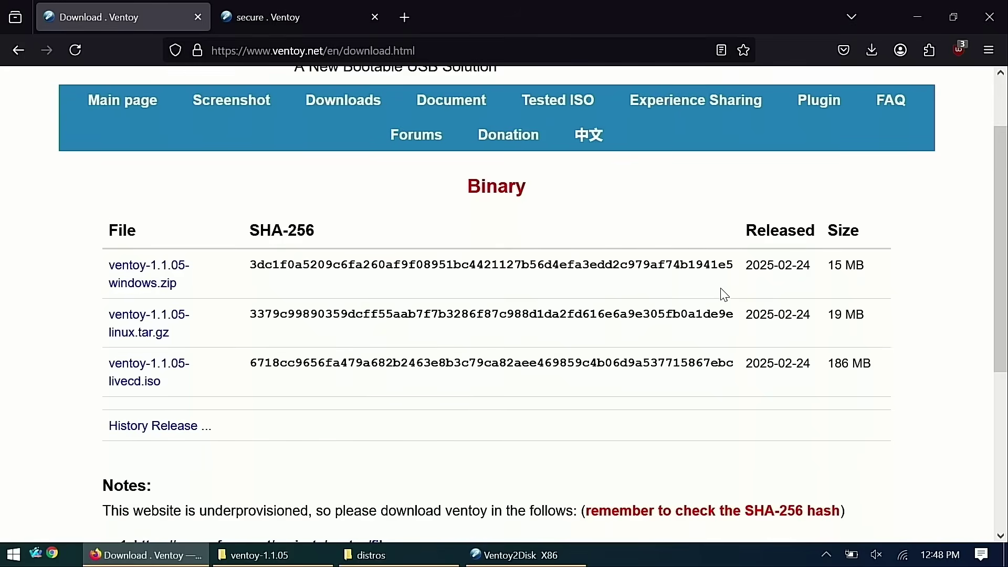
Step: Launch GtkHash from the gtkhash standalone folder and hash ventoy-1.1.05-windows.zip, selecting its SHA256
left_click(918, 24)
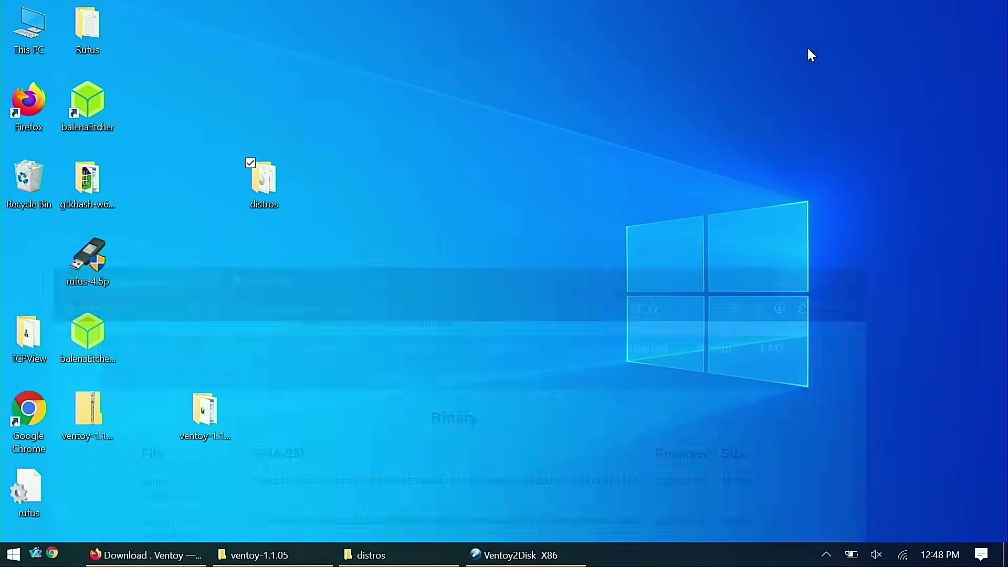
double_click(87, 193)
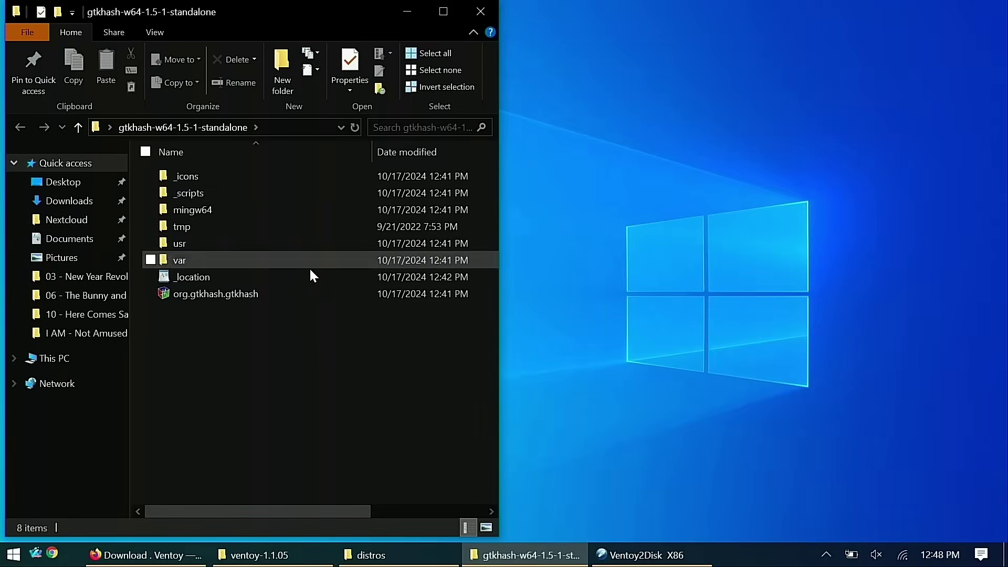
left_click(216, 292)
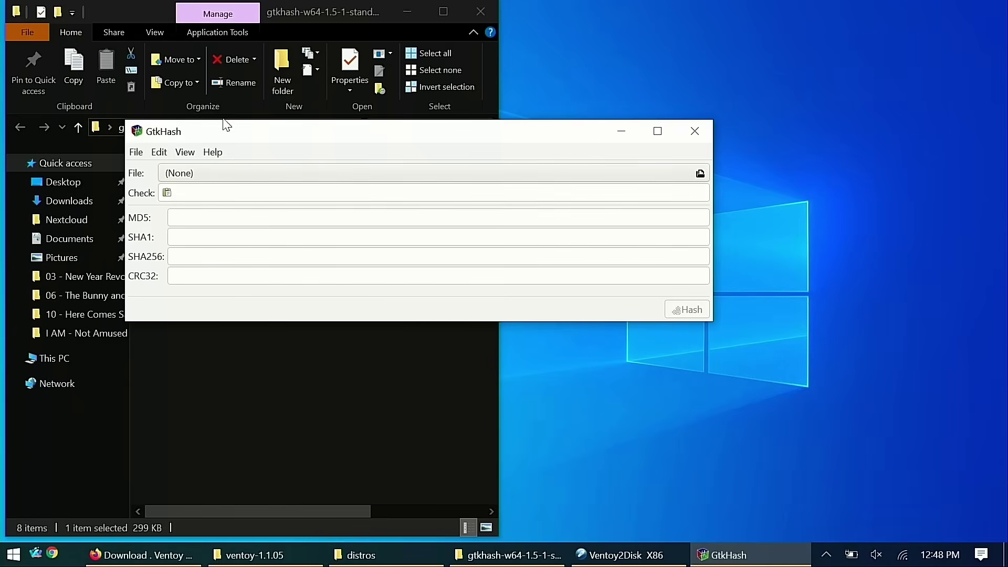
left_click(209, 172)
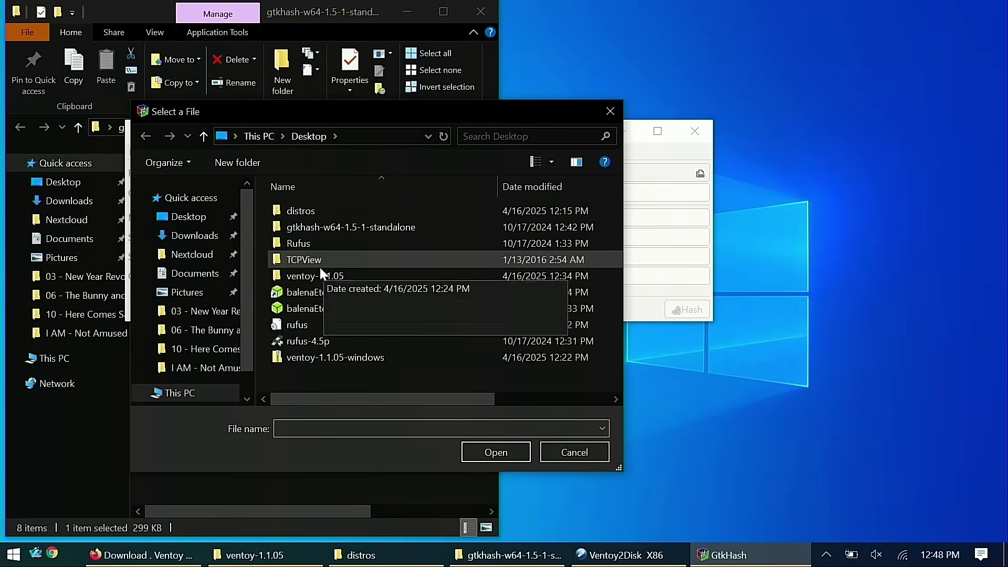
left_click(322, 357)
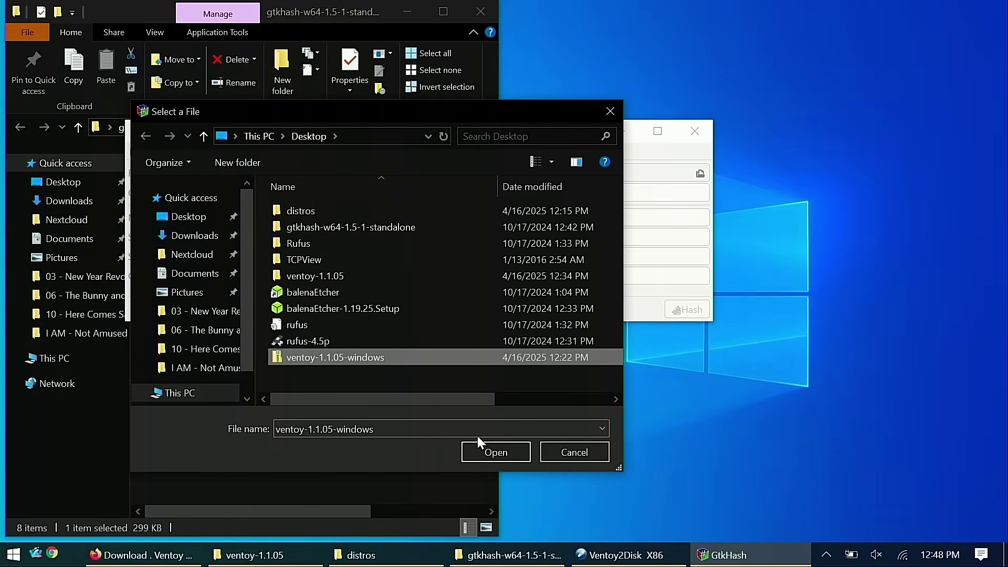
left_click(496, 453)
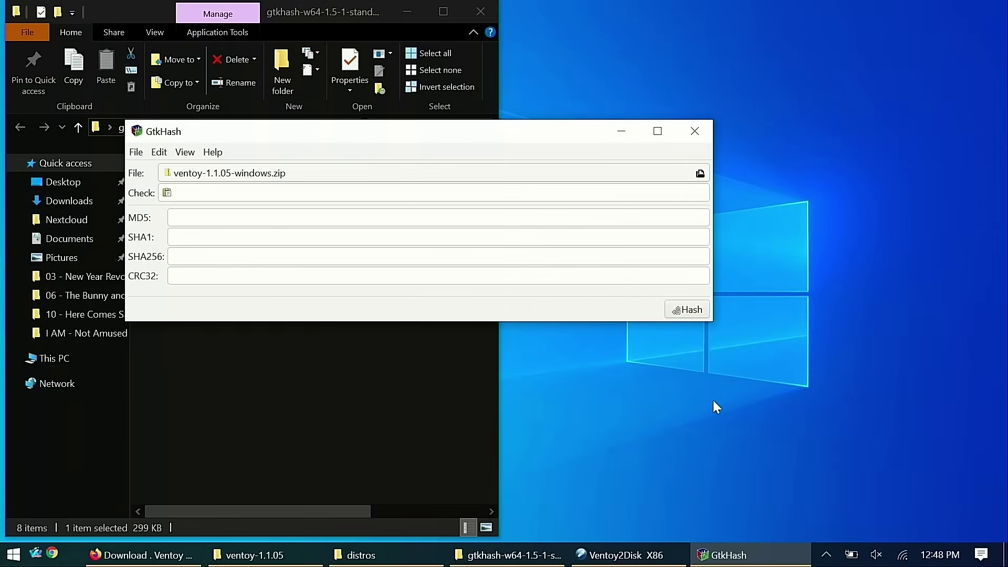
left_click(688, 312)
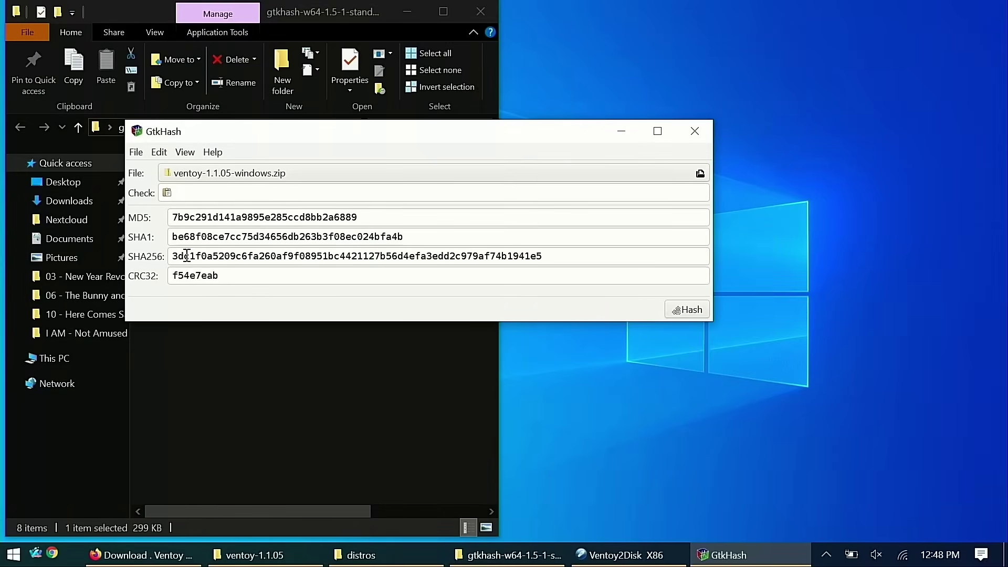
left_click_drag(172, 257, 557, 264)
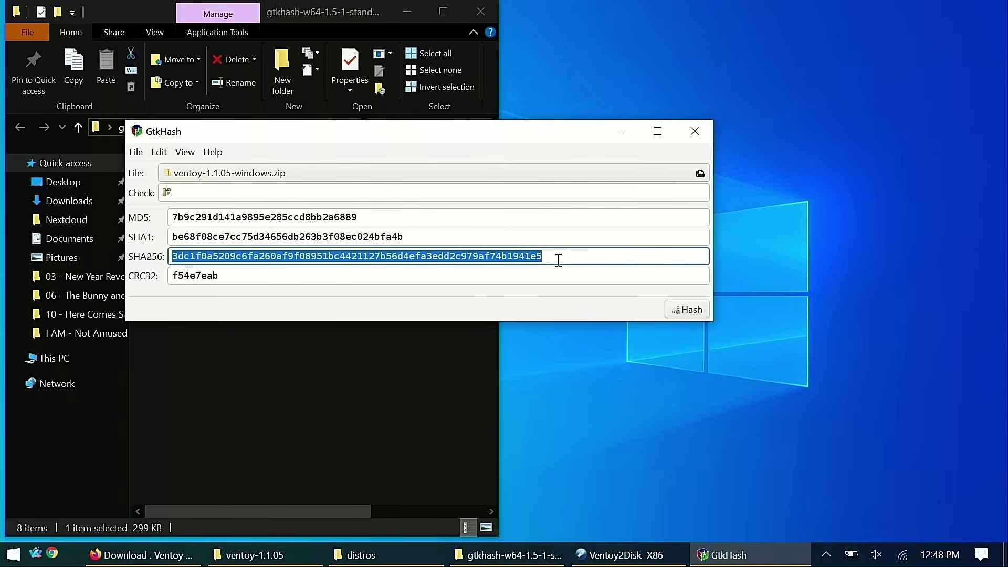
Step: Close the leftover Ventoy2Disk window from the taskbar
left_click(607, 551)
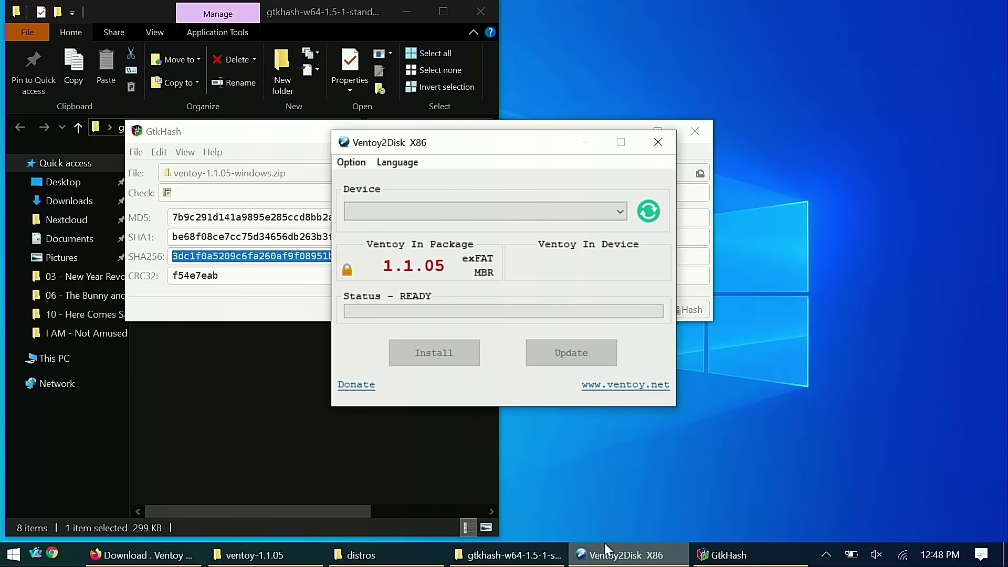
left_click(604, 555)
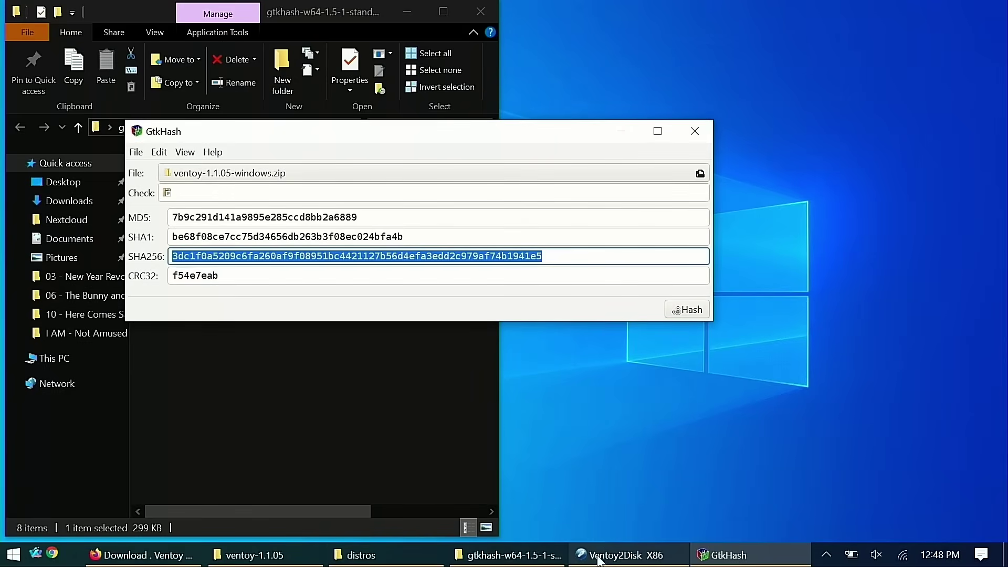
right_click(604, 556)
left_click(592, 529)
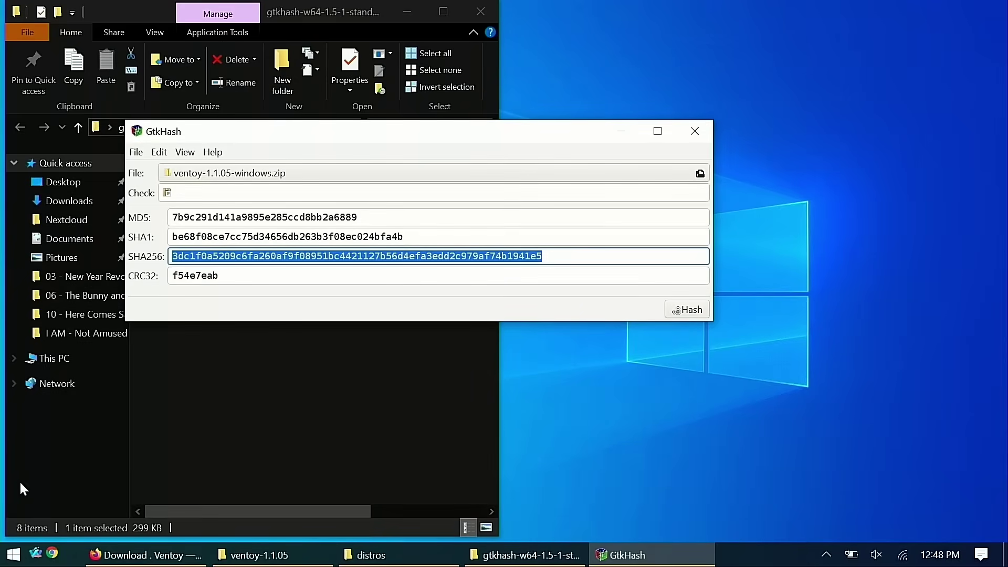
Step: Place GtkHash below the Binary table and compare the 421127 chunk in both hashes
left_click(105, 554)
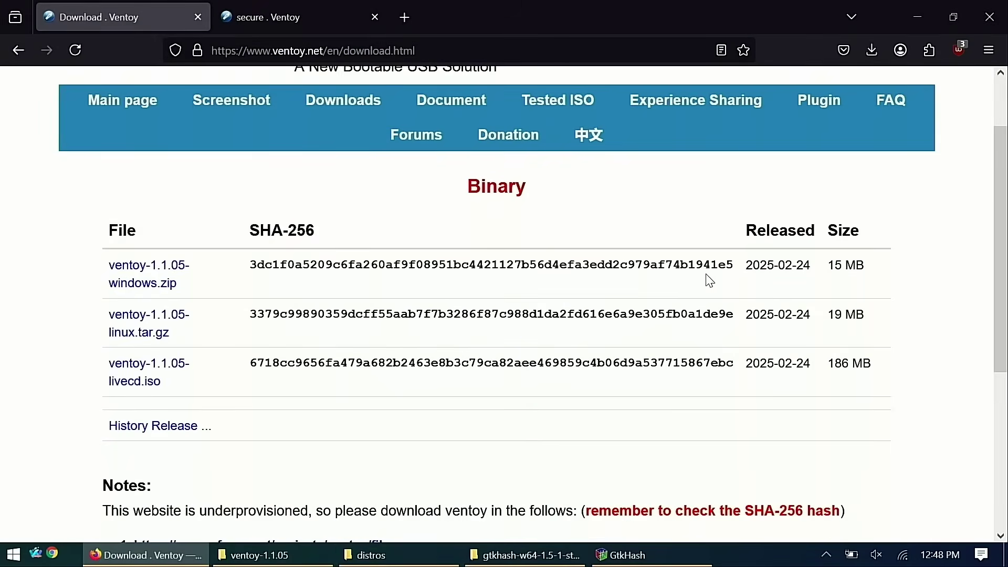
left_click(622, 555)
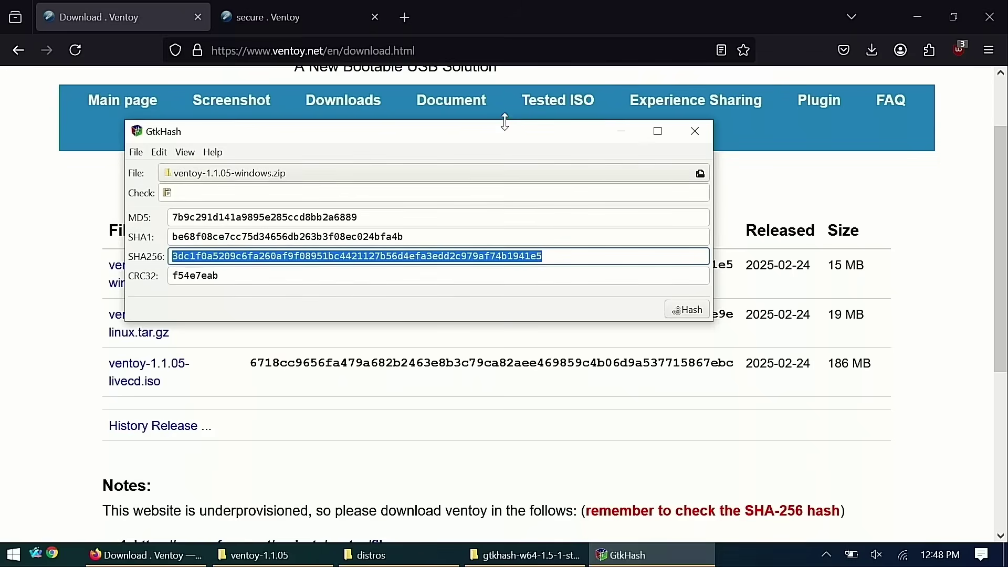
left_click_drag(508, 134, 601, 310)
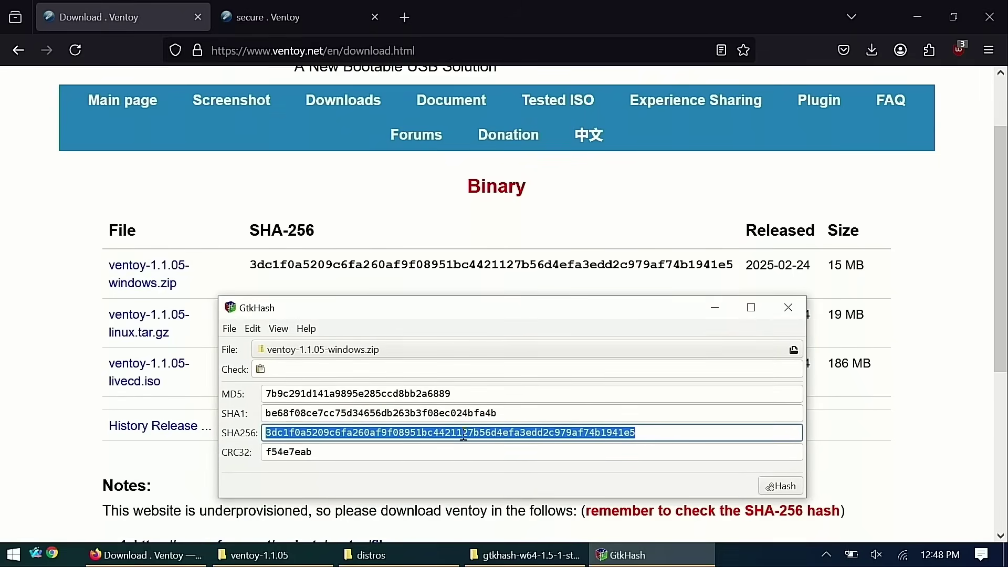
left_click_drag(440, 432, 474, 432)
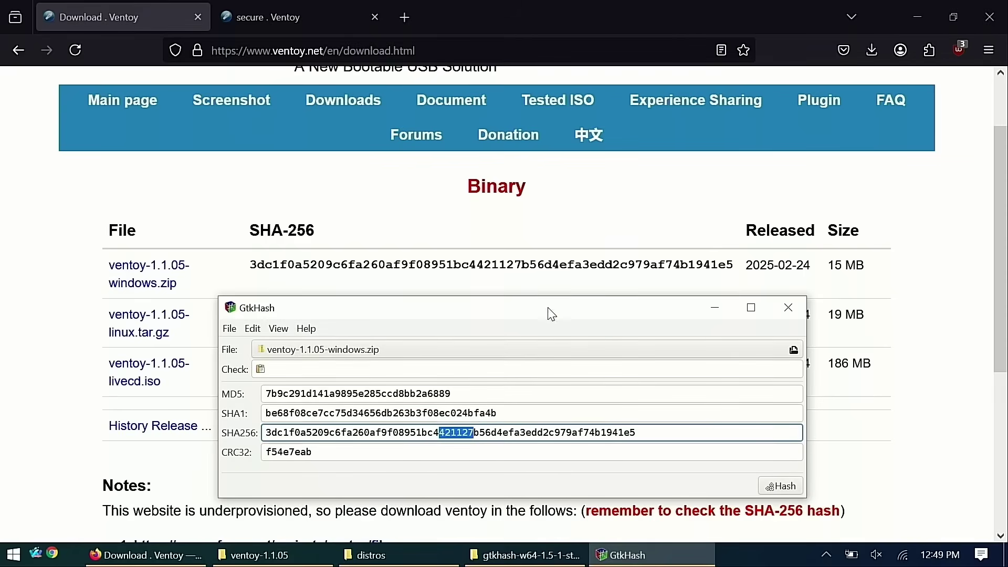
left_click_drag(474, 262, 522, 265)
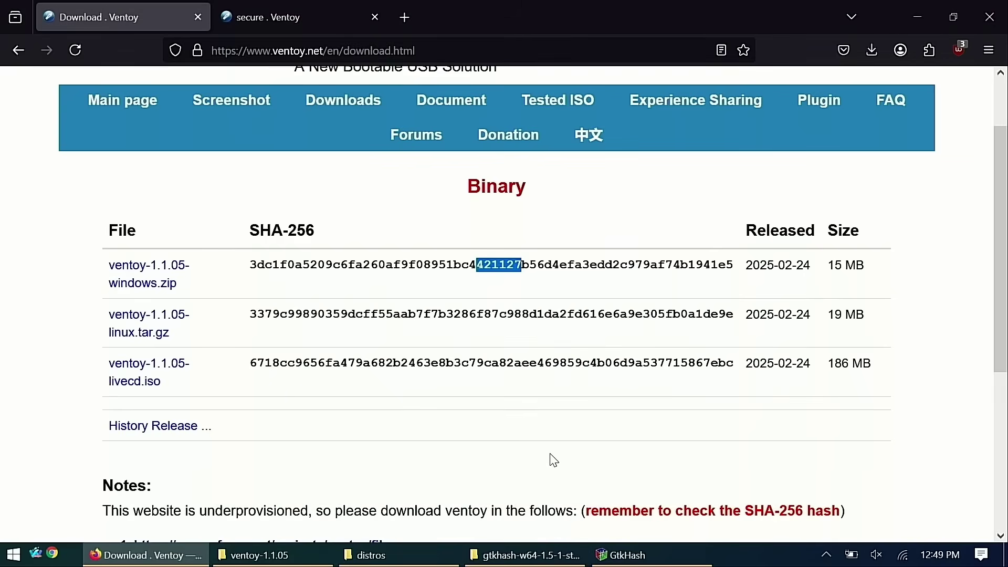
left_click(624, 554)
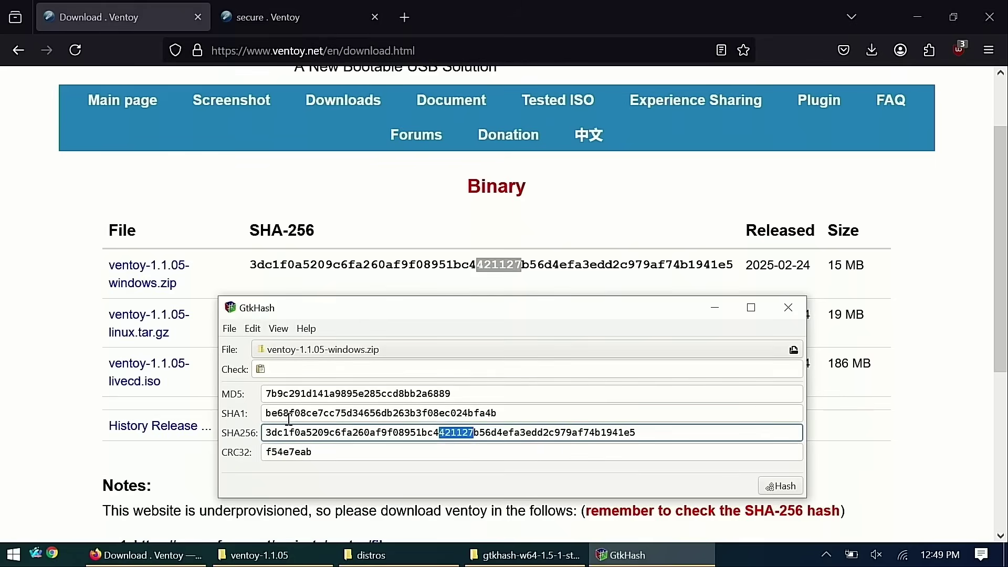
left_click(624, 263)
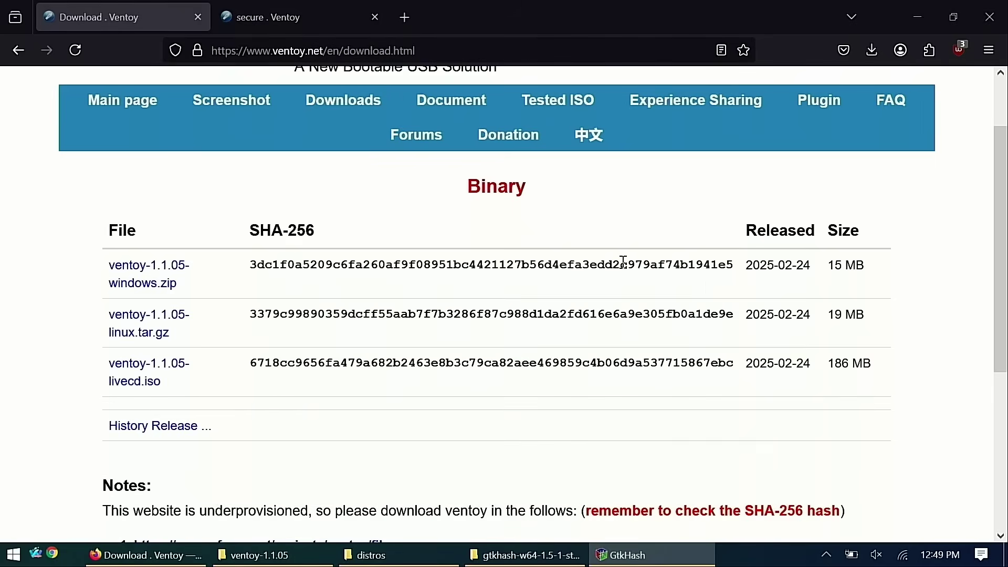
Step: Paste the published windows.zip SHA-256 into GtkHash's check field, then dismiss the crash report
left_click_drag(734, 266, 250, 265)
right_click(261, 269)
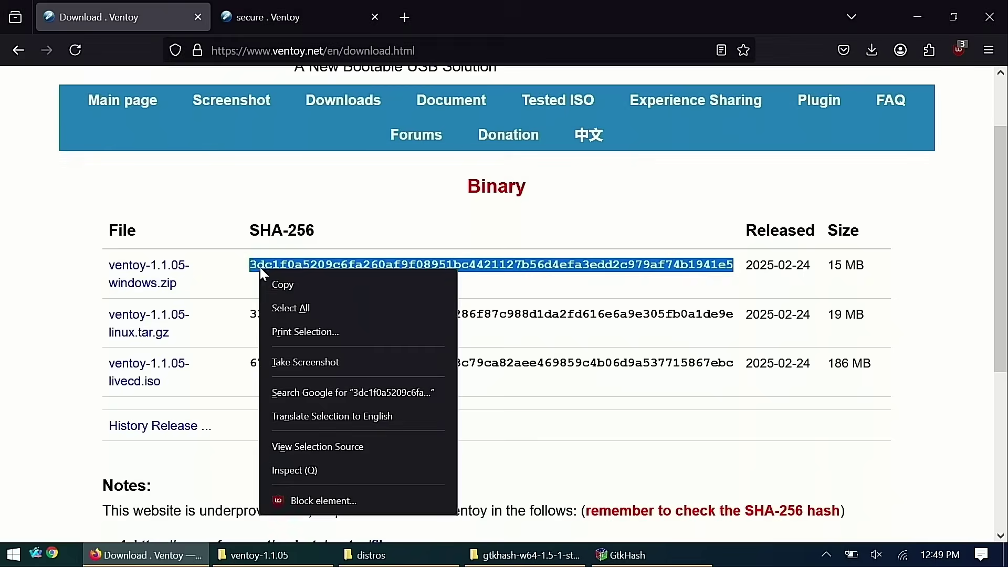
left_click(288, 285)
left_click(625, 555)
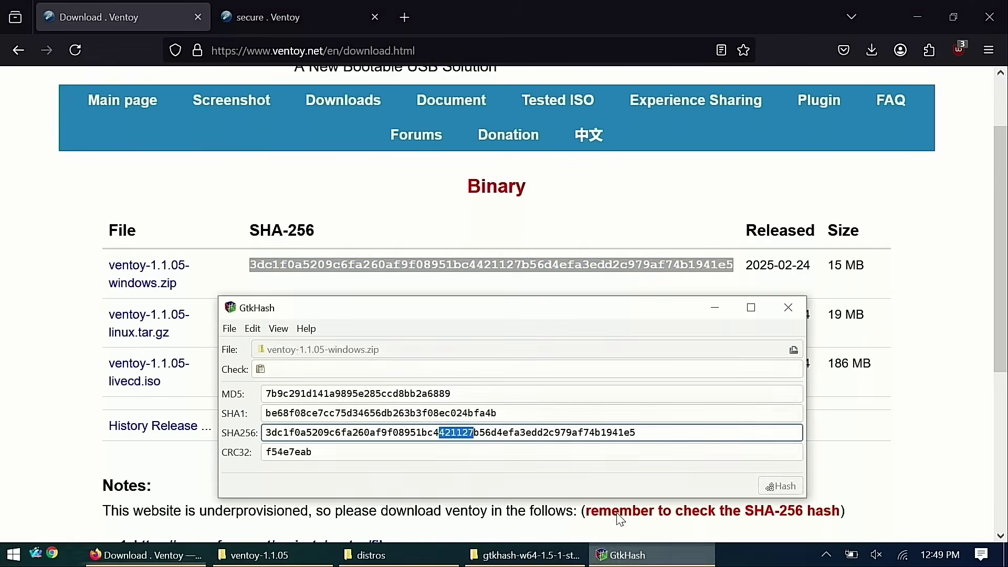
left_click(405, 369)
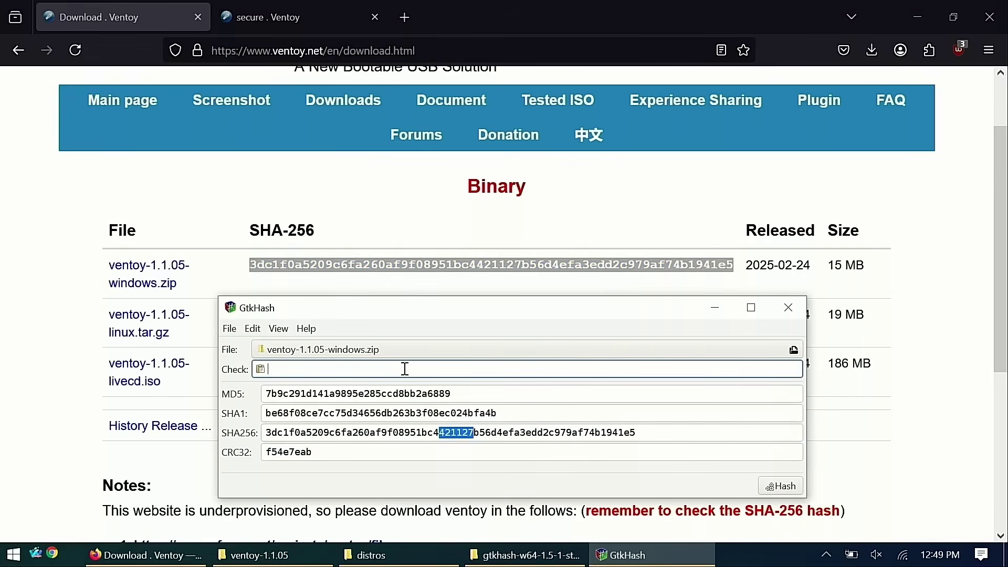
key("ctrl+v")
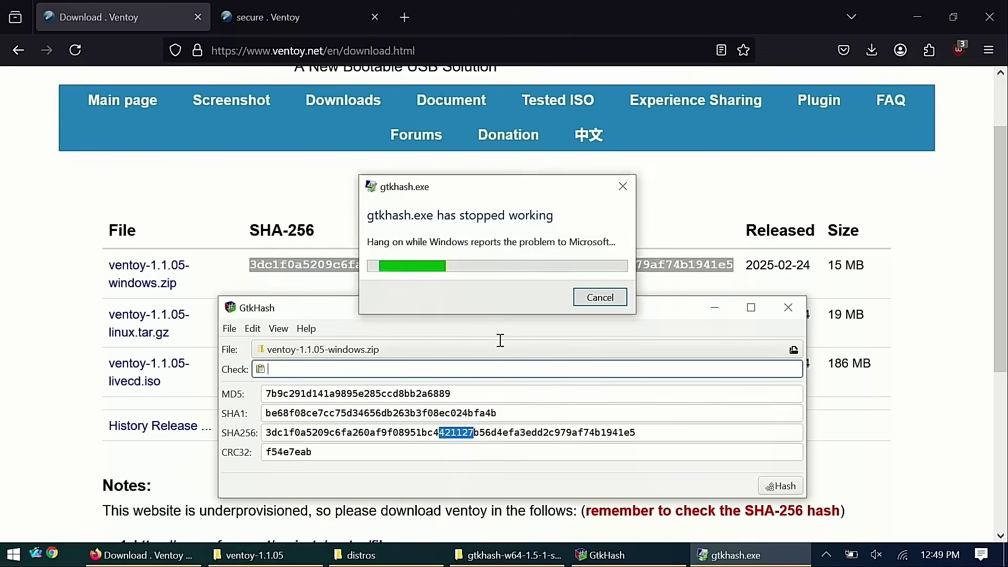
left_click(624, 182)
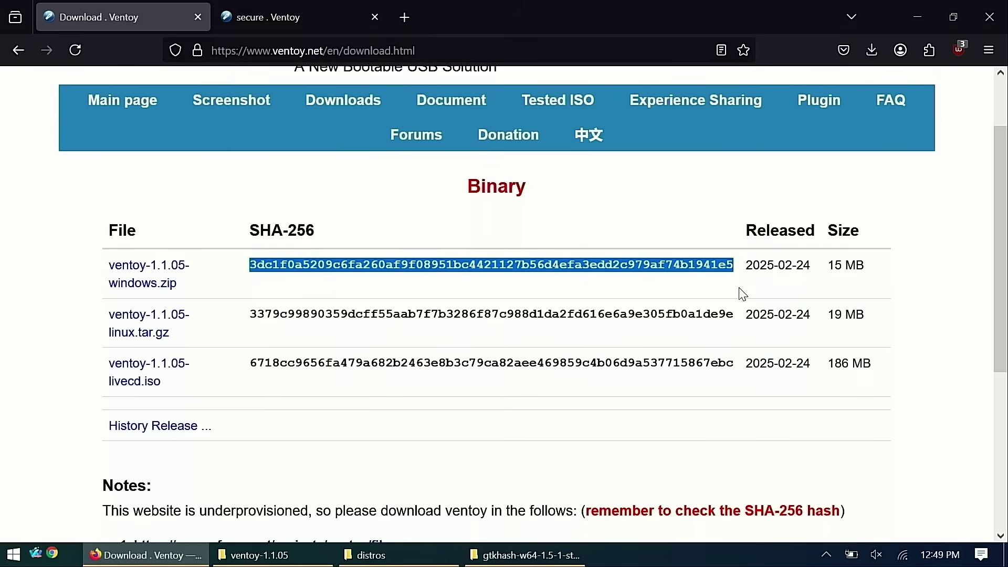
Step: Open Command Prompt via Win+R, change into Desktop and list its files
key("super+r")
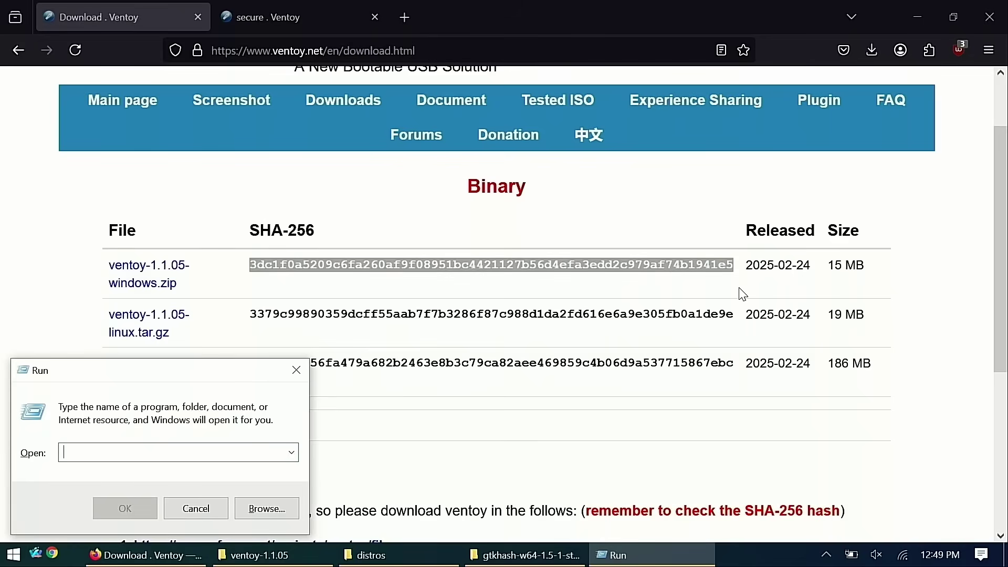
type("cmd")
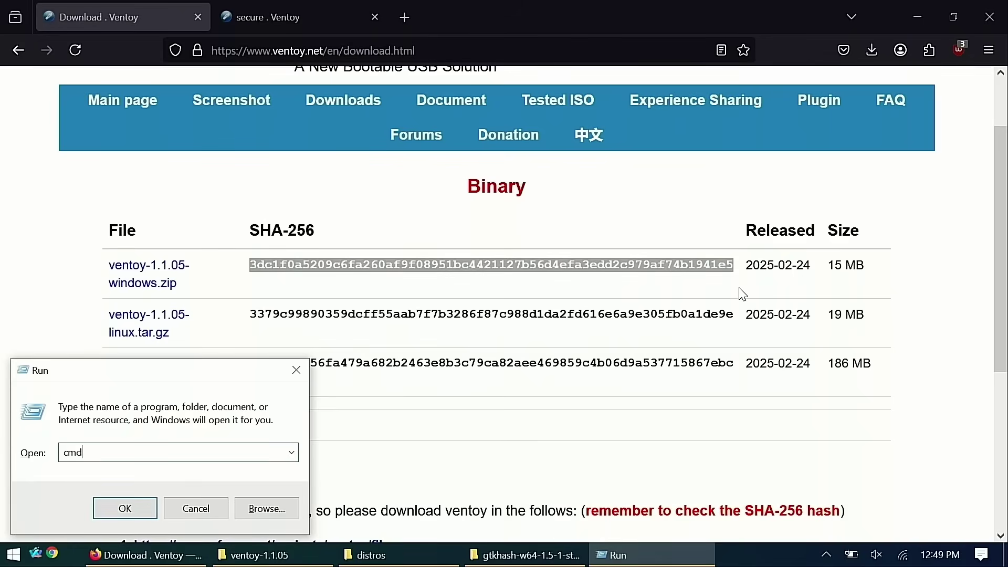
key("Return")
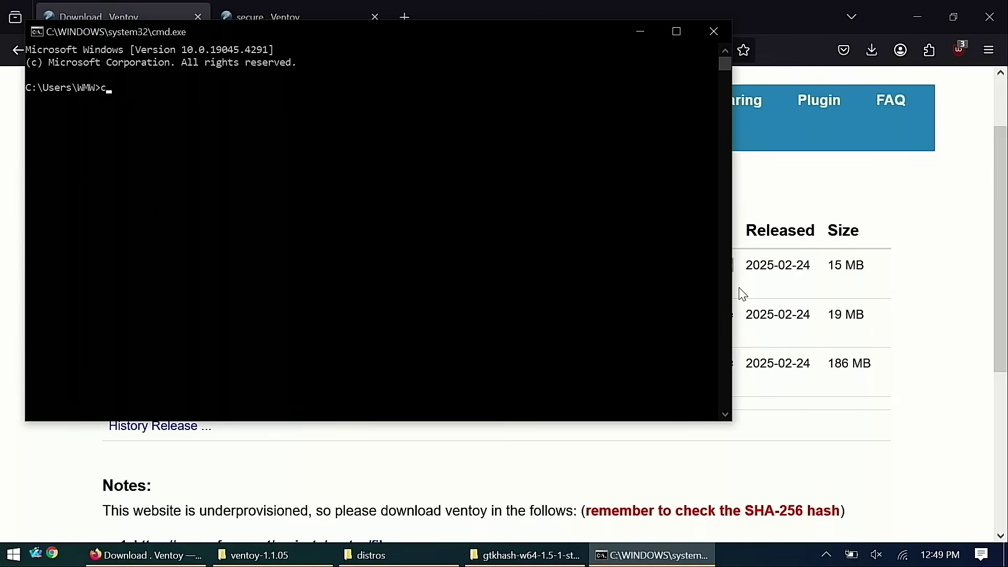
type("ktop")
key("Return")
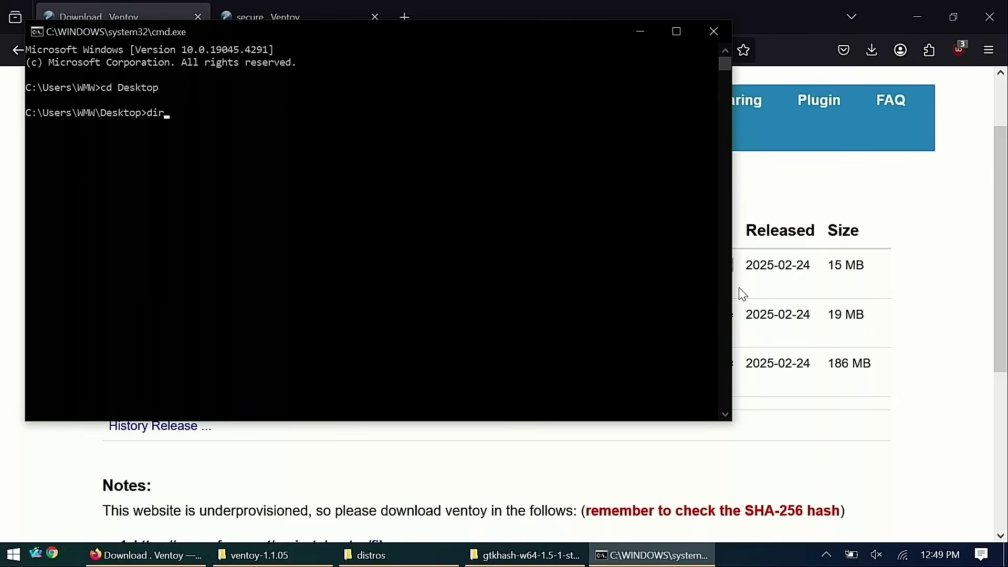
type("dir")
key("Return")
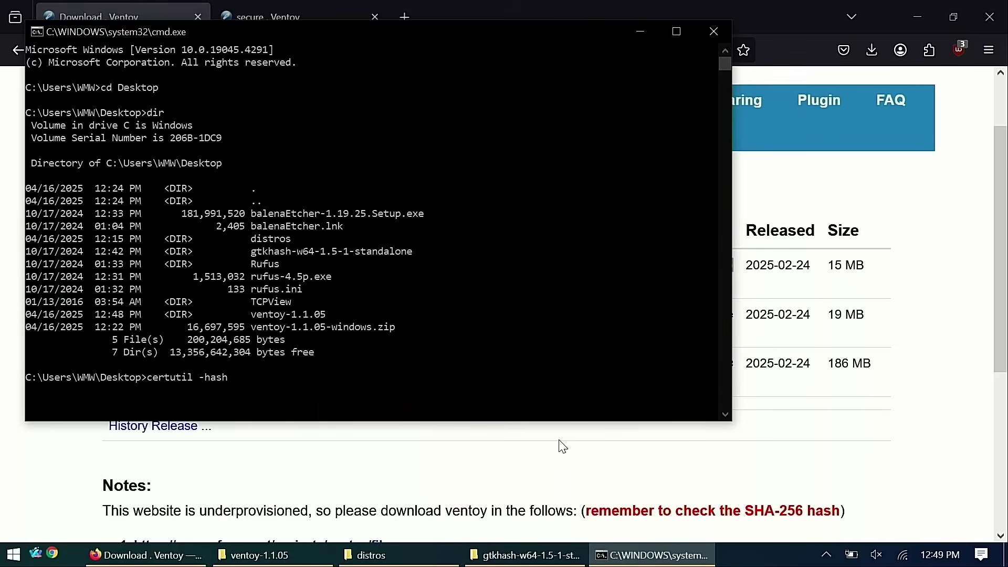
Step: Run certutil -hashfile ventoy-1.1.05-windows.zip SHA256
type("file ve")
key("Tab")
type("-")
key("Tab")
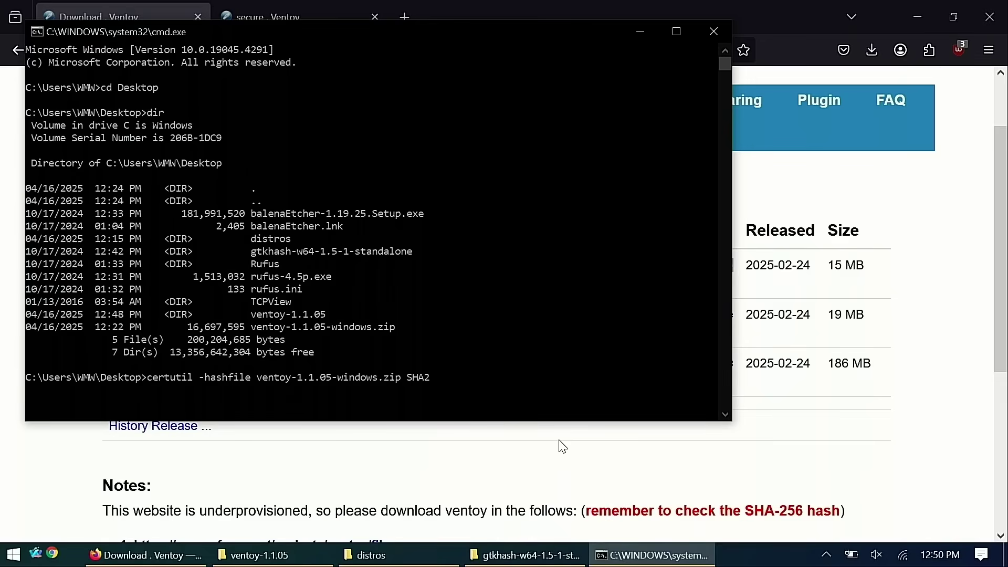
key("Return")
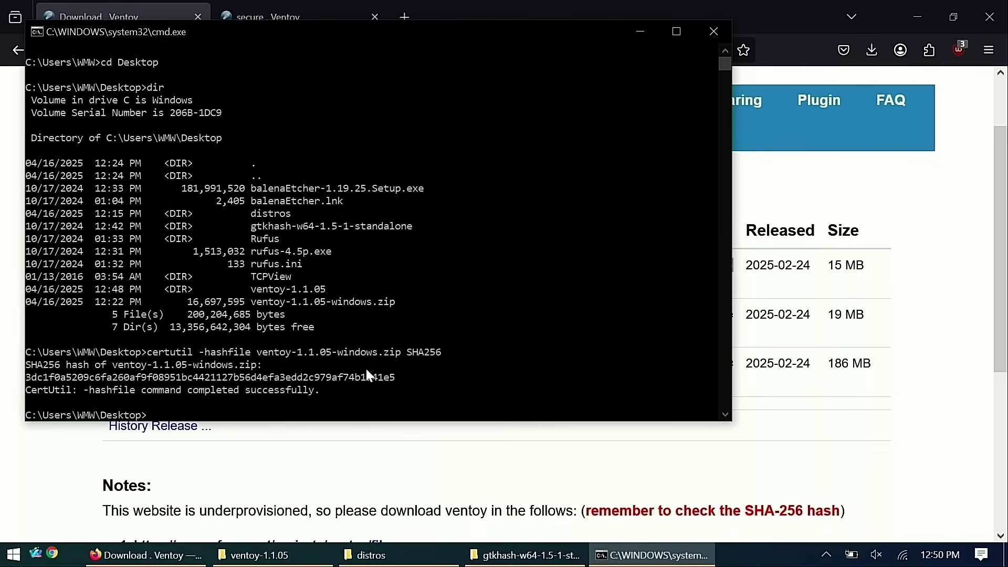
Step: Line up the certutil output under the published windows.zip SHA-256, both reading 3dc1f0a5…41e5
left_click_drag(462, 39, 664, 1)
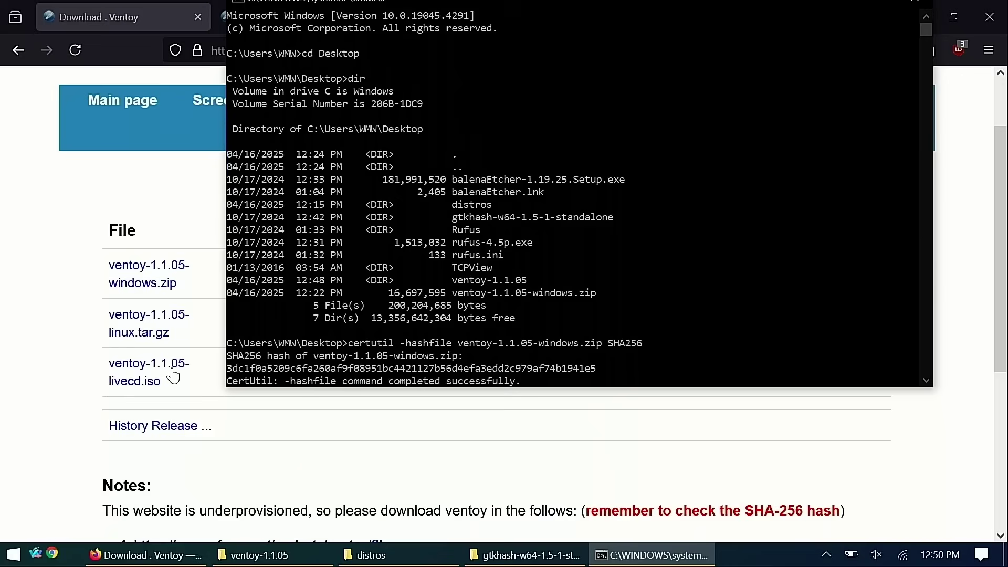
left_click(52, 351)
scroll(57, 355, "down", 2)
scroll(55, 355, "down", 2)
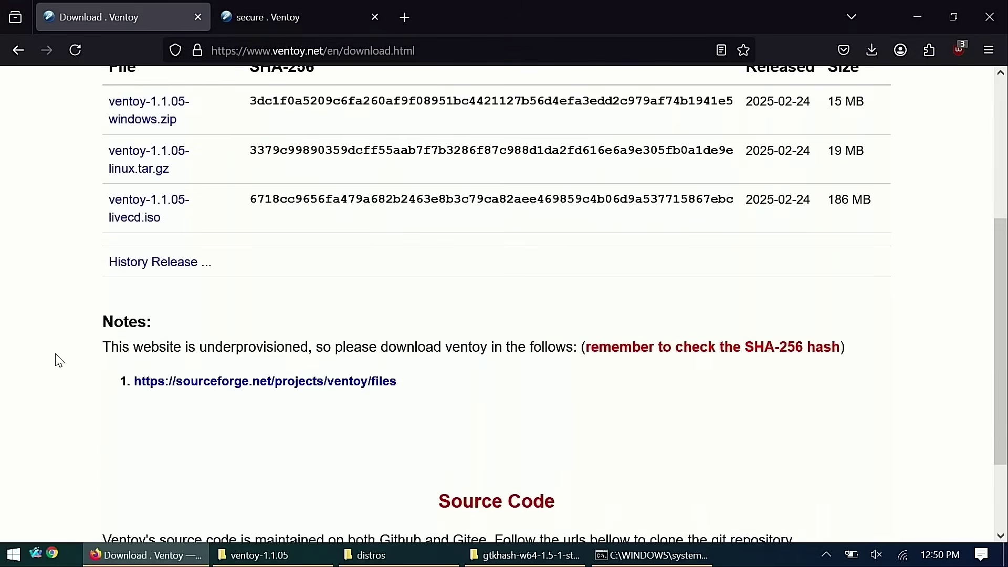
left_click(647, 560)
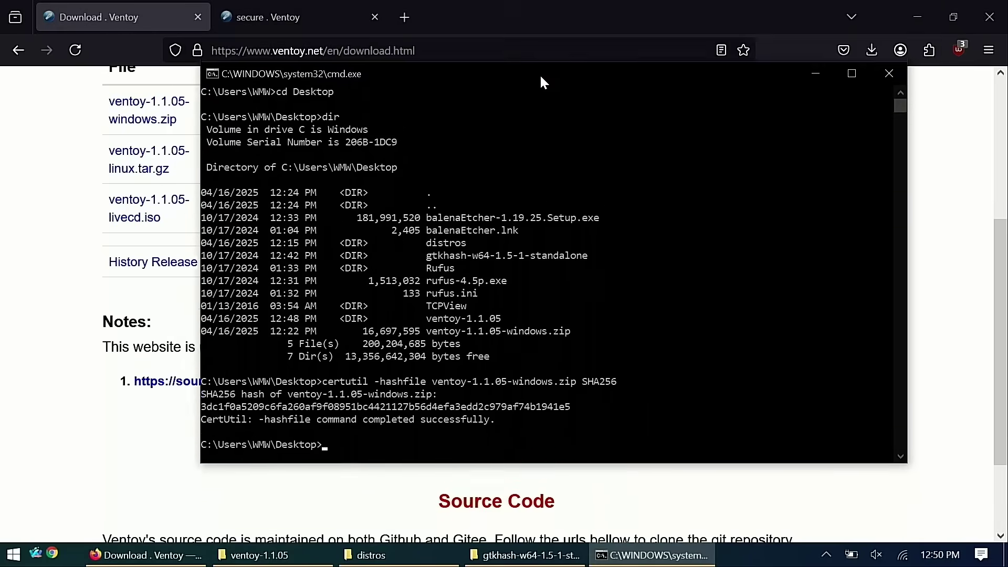
left_click_drag(542, 82, 477, 130)
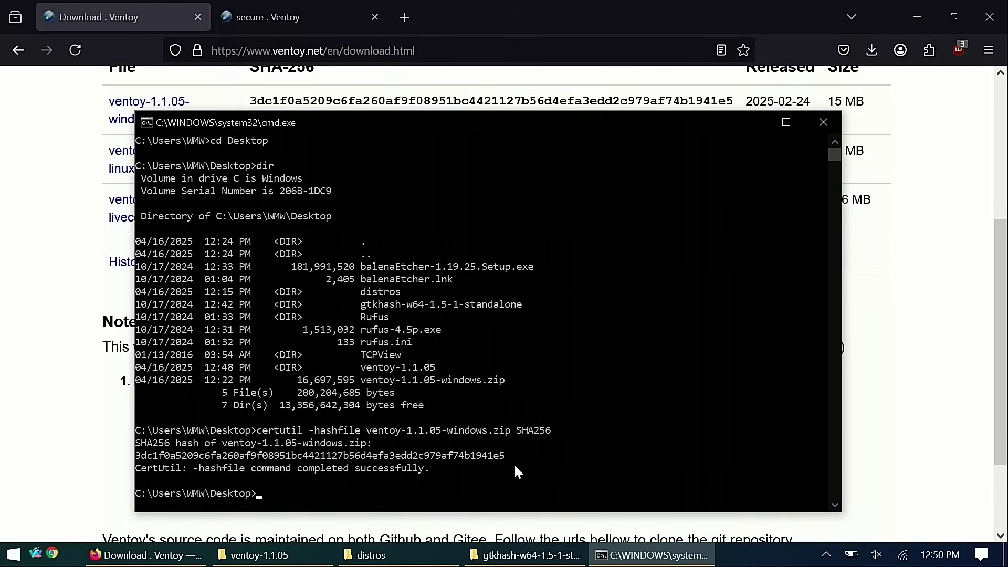
Step: Close the Command Prompt, Firefox and gtkhash folder windows
left_click(822, 124)
left_click(984, 17)
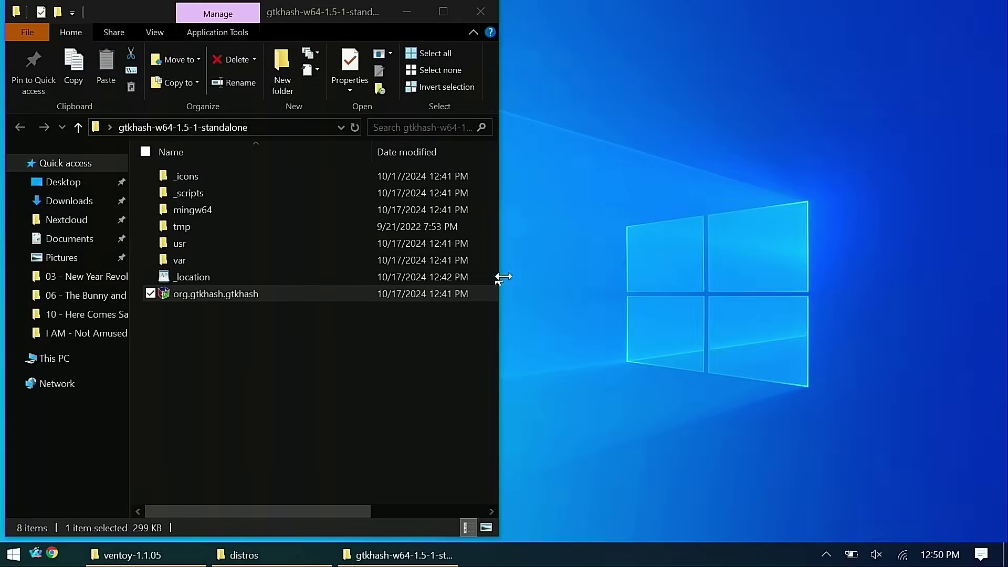
left_click(484, 14)
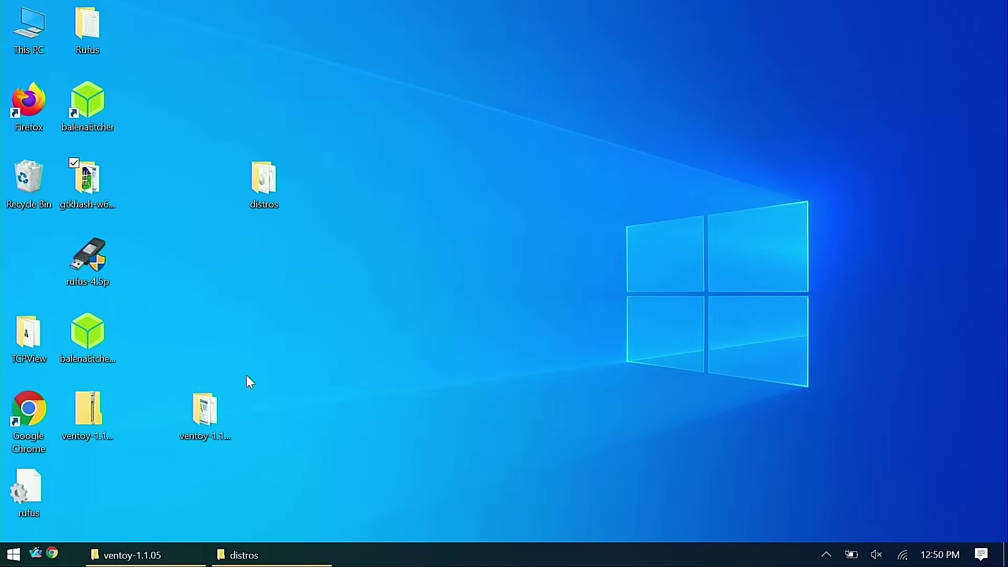
Step: Restore the ventoy-1.1.05 folder window, move it right, and launch Ventoy2Disk.exe
left_click(213, 430)
left_click(153, 557)
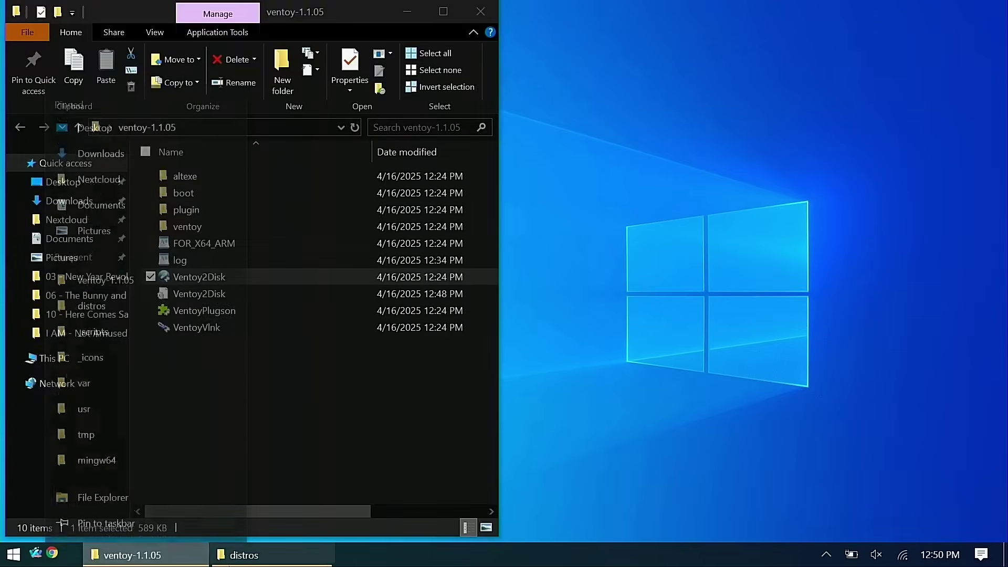
right_click(153, 557)
left_click(344, 15)
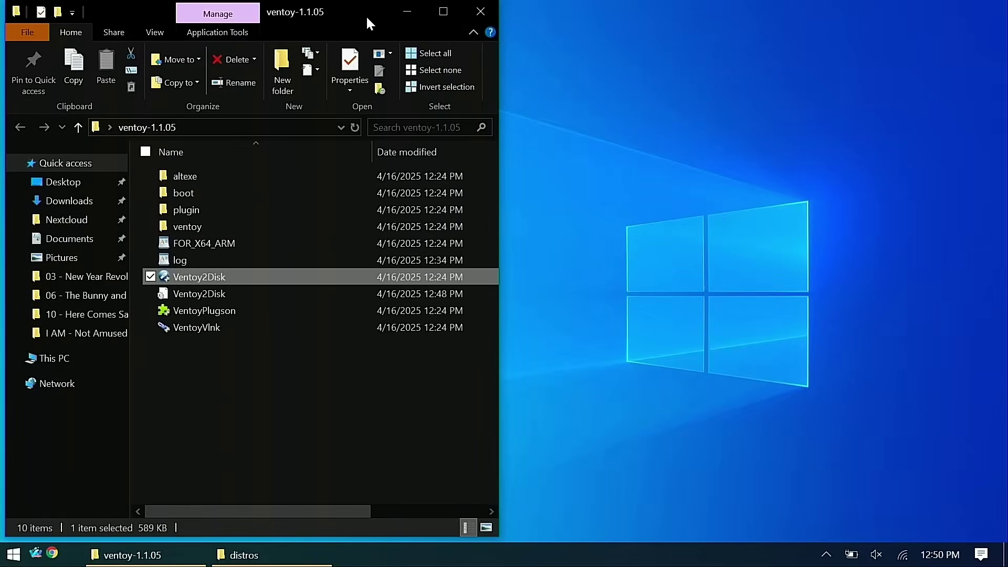
left_click_drag(367, 20, 592, 6)
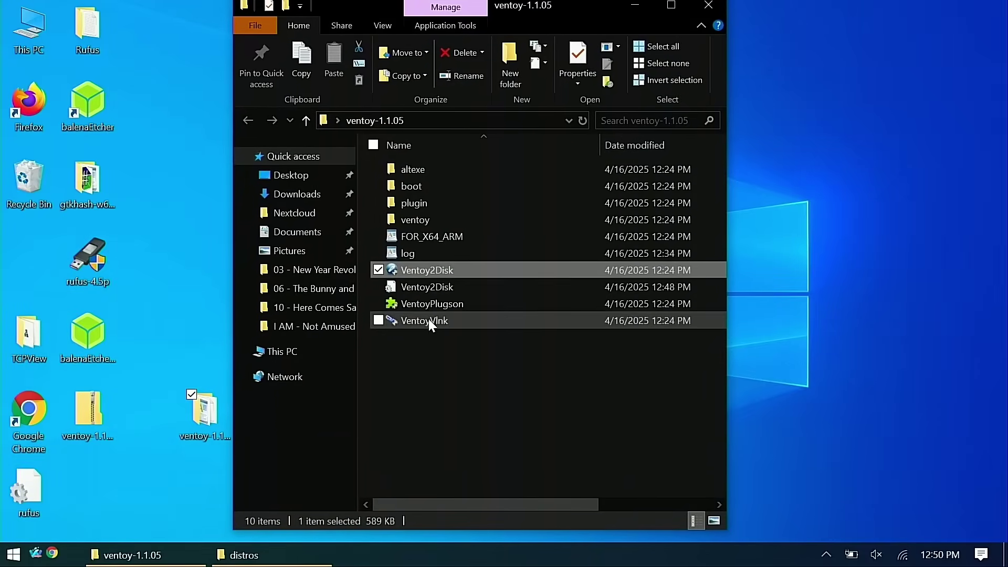
double_click(425, 270)
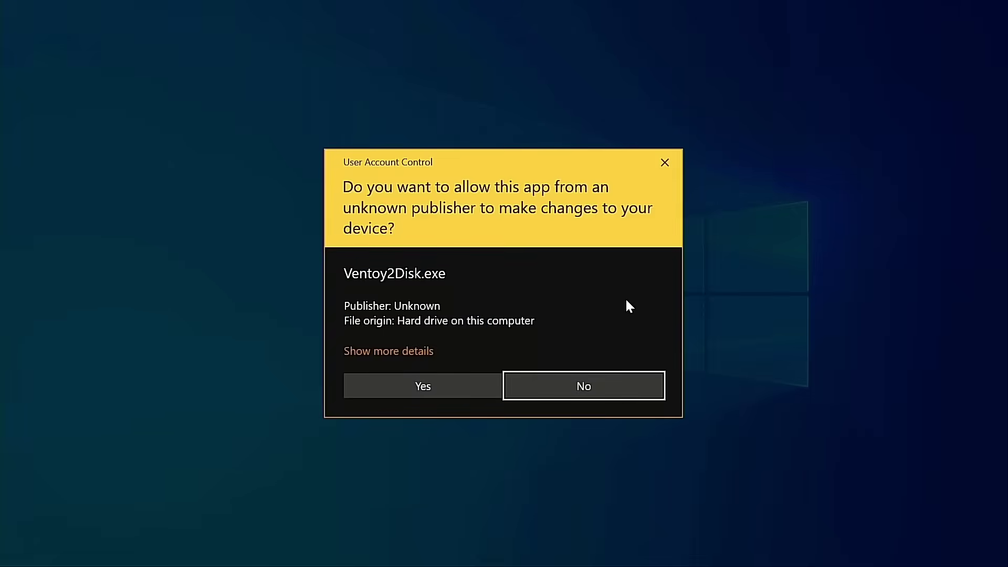
Step: Allow Ventoy2Disk admin access and check its device list, which shows no devices
left_click(435, 380)
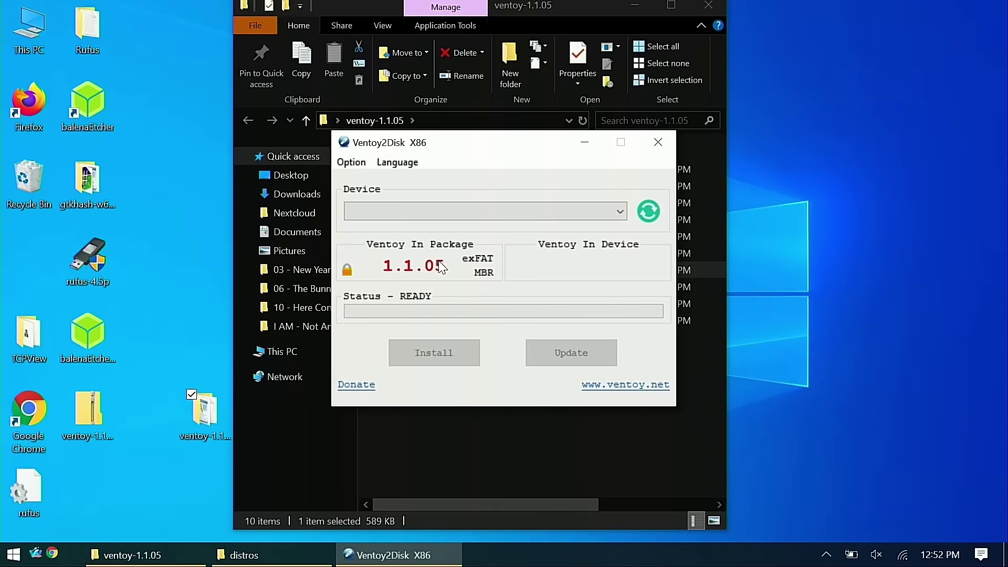
left_click(614, 210)
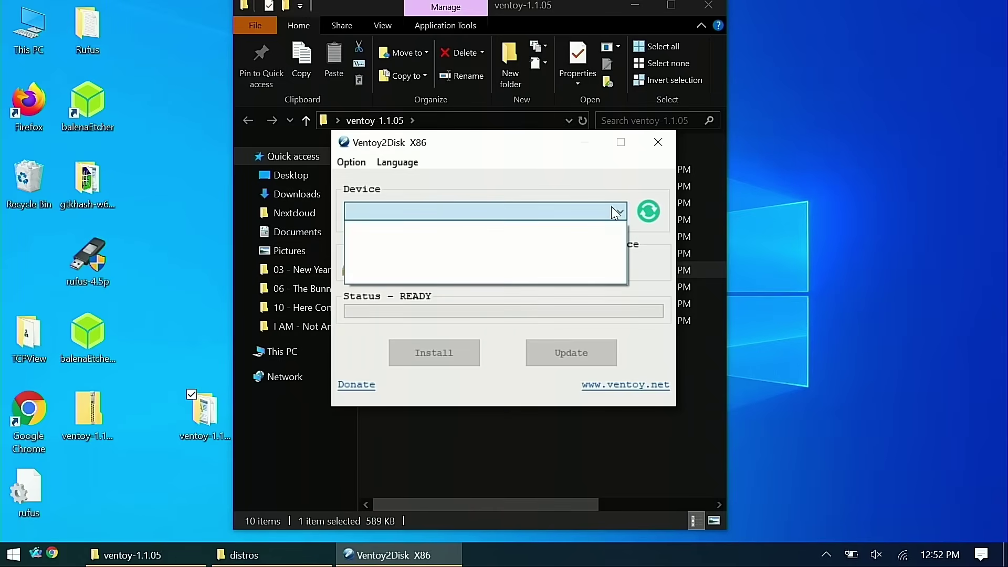
Step: Close the empty Device dropdown in Ventoy2Disk
left_click(612, 209)
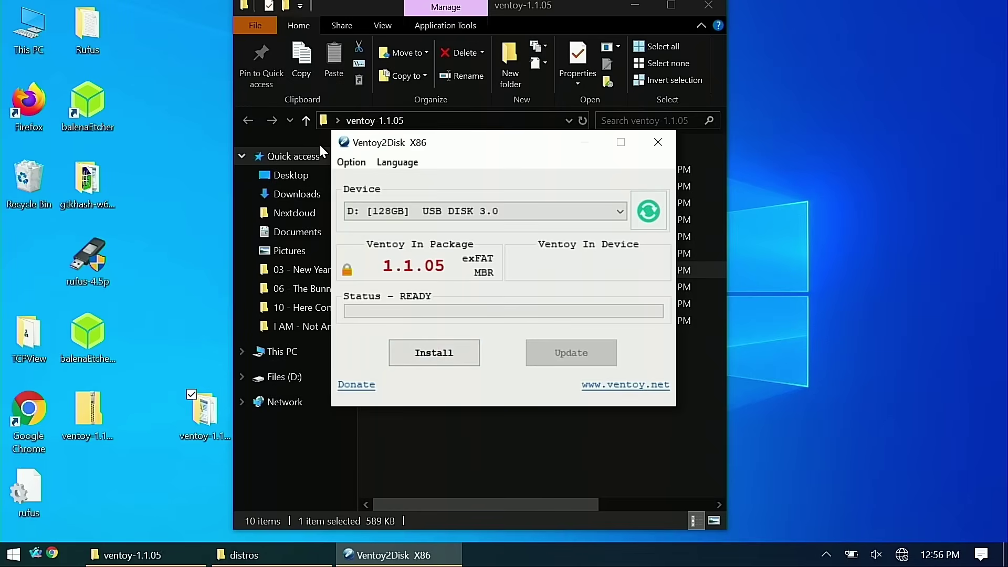
left_click(348, 163)
mouse_move(397, 161)
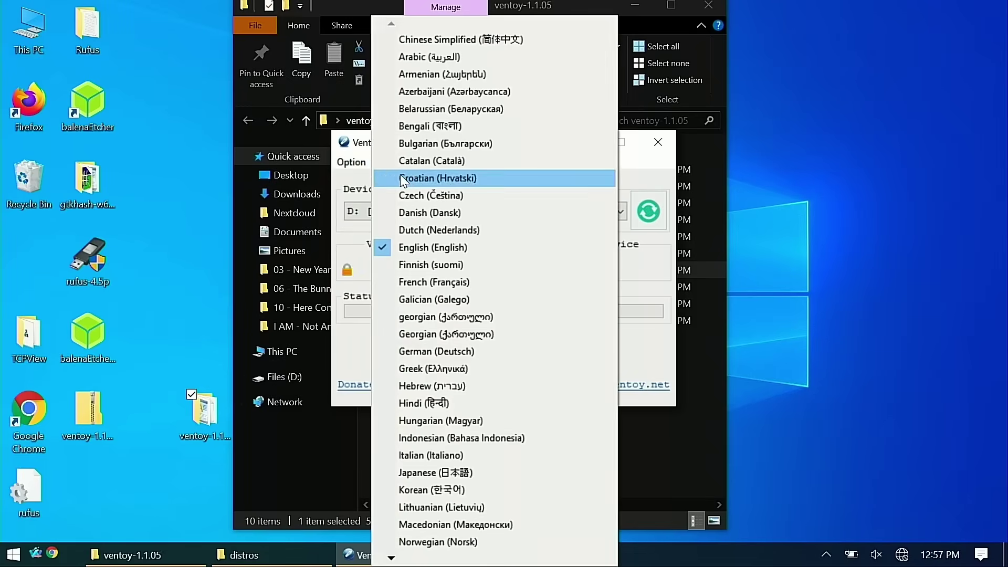
left_click(659, 165)
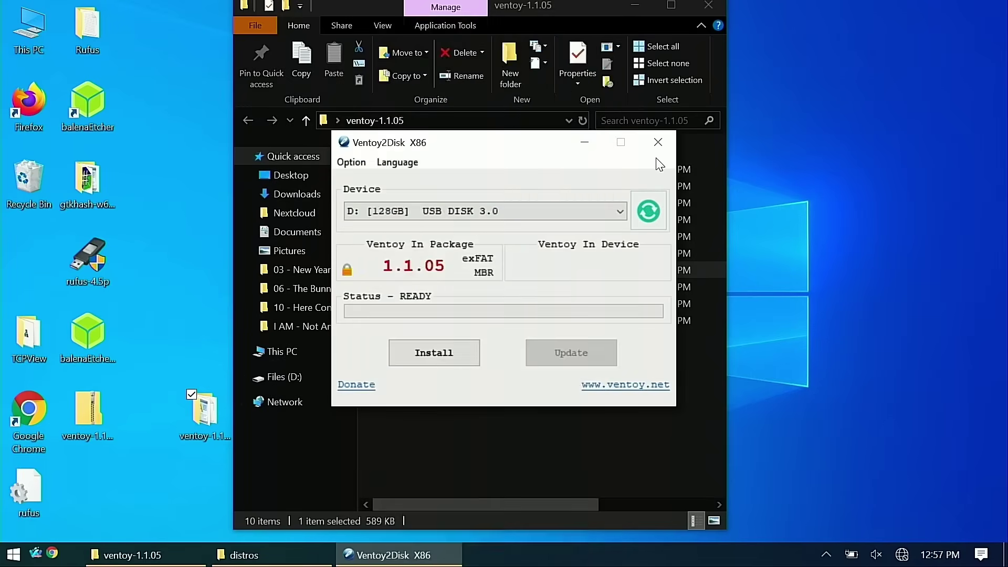
left_click(363, 163)
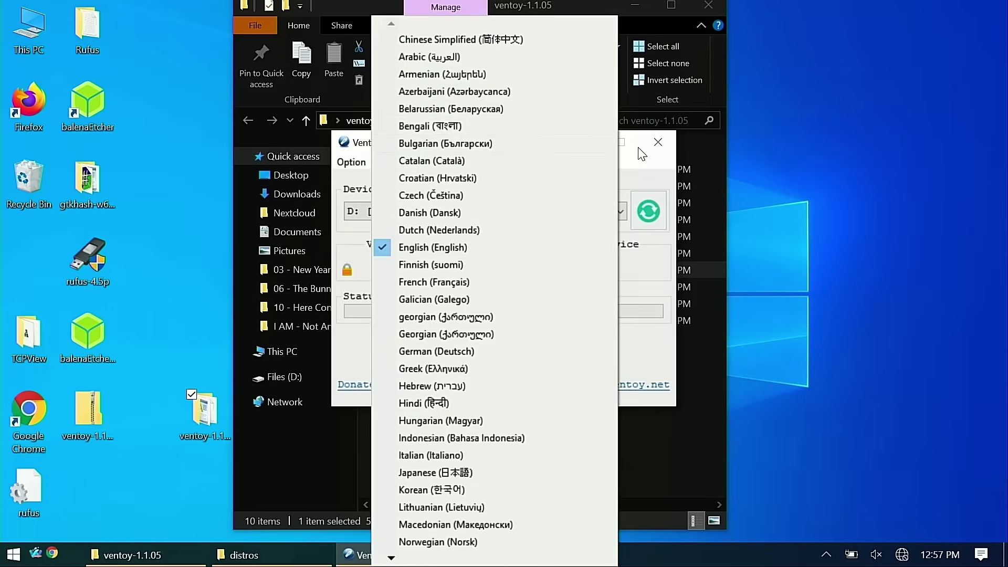
left_click(391, 129)
left_click(357, 165)
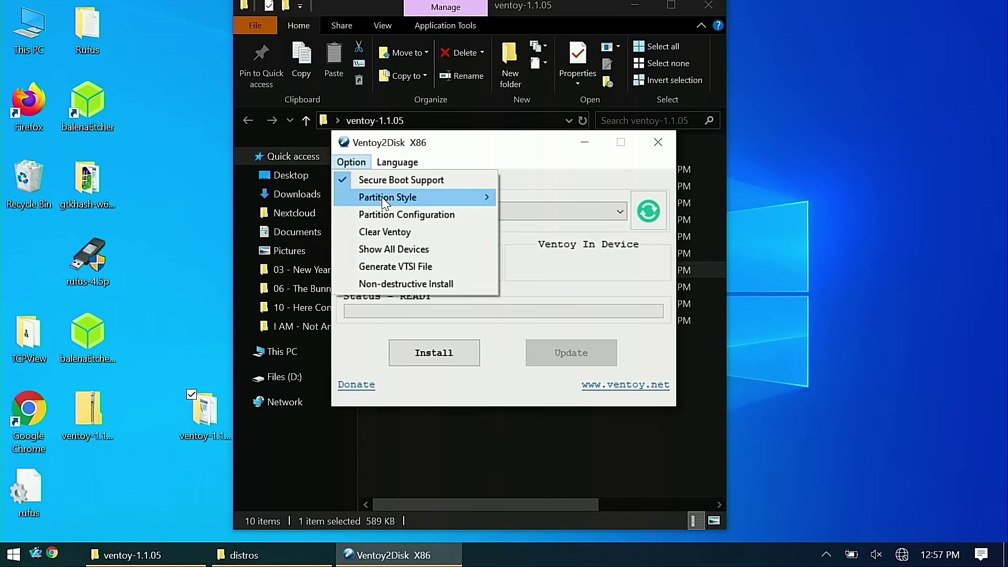
mouse_move(383, 197)
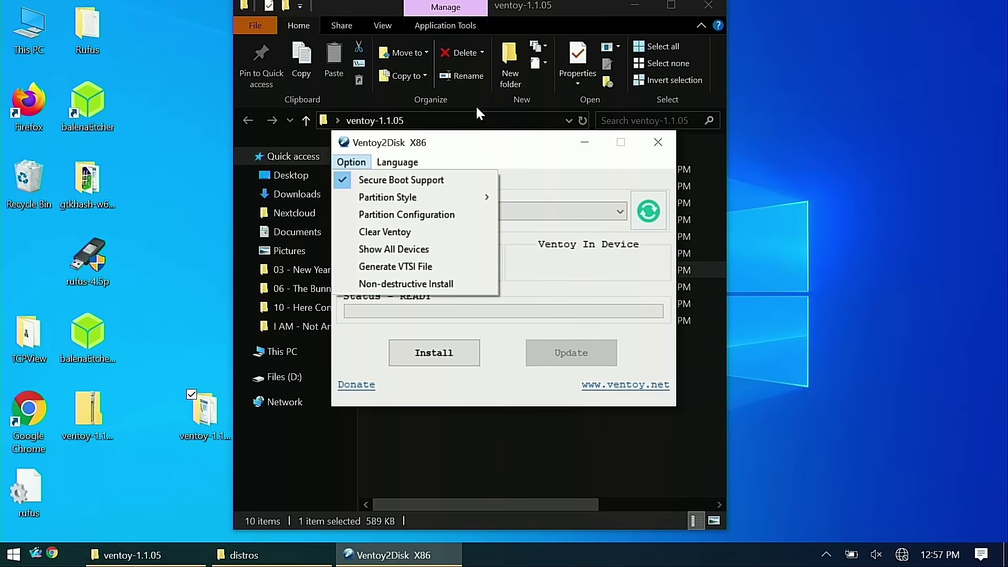
left_click(498, 166)
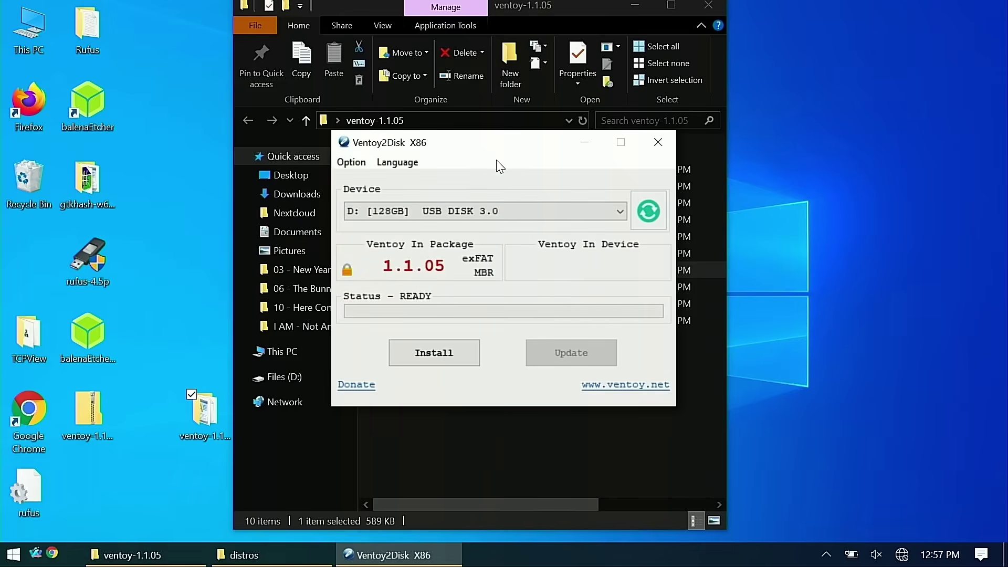
left_click(431, 349)
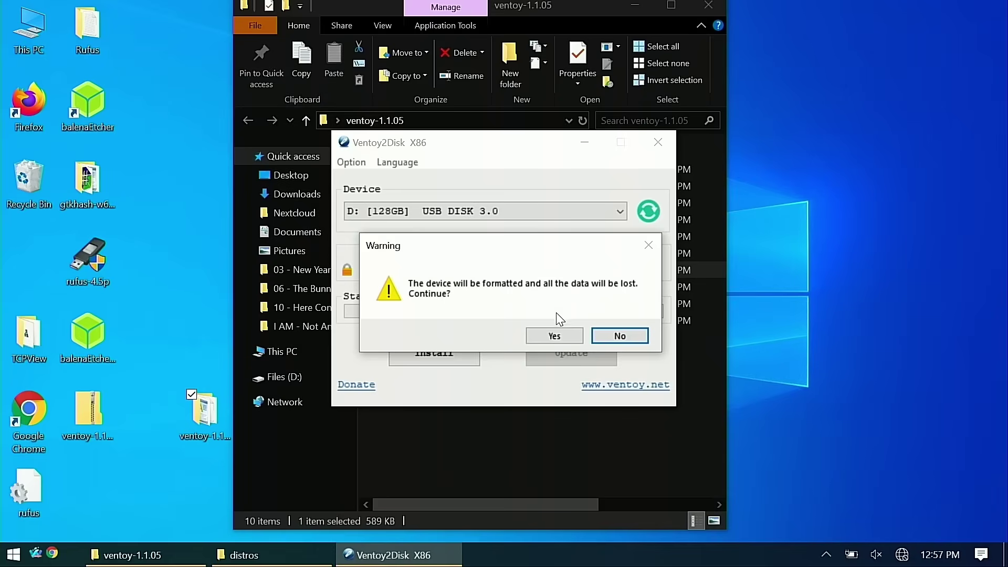
Step: Accept both format warnings to install Ventoy 1.1.05, acknowledge success, and close Ventoy2Disk
left_click(555, 337)
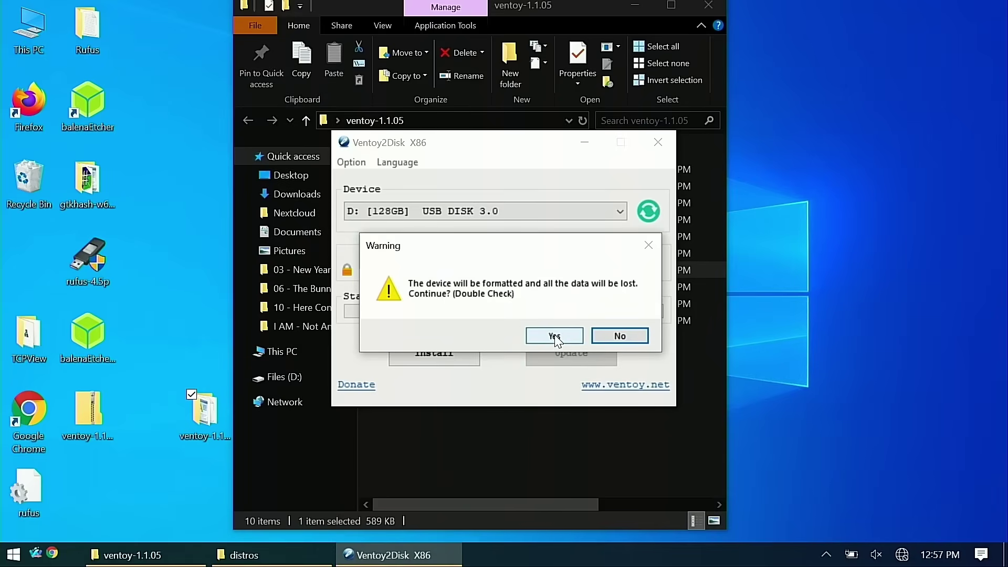
left_click(555, 337)
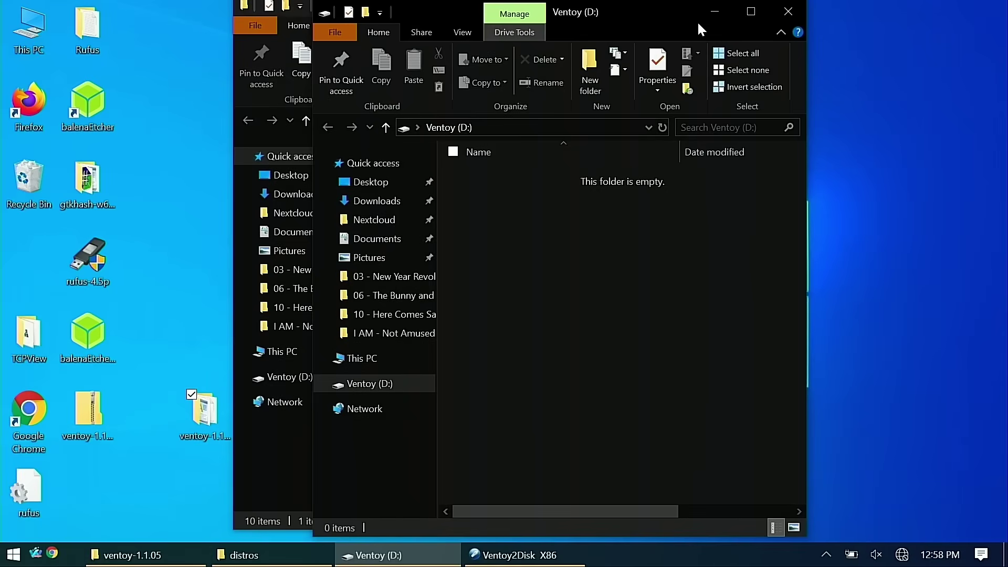
left_click(714, 11)
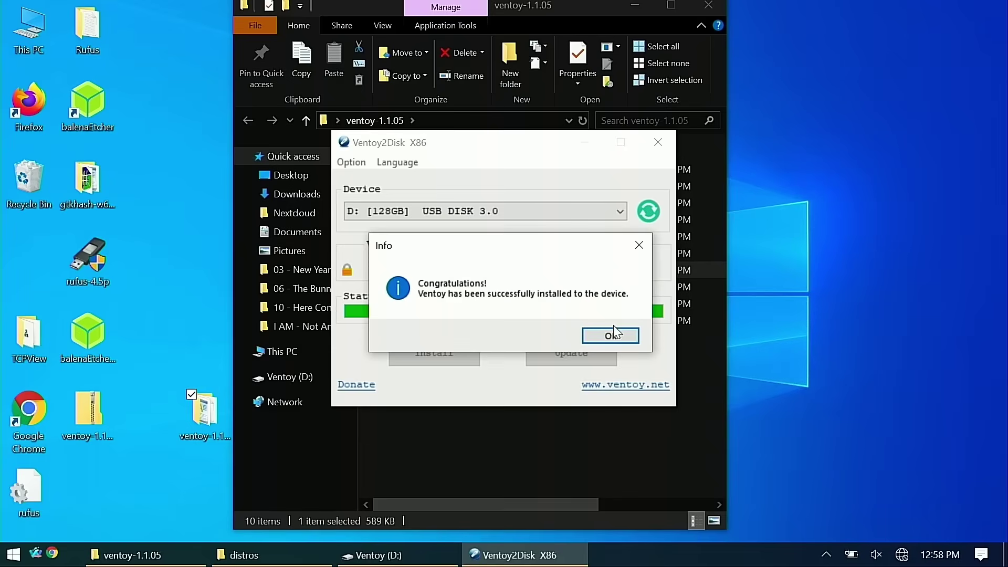
left_click(612, 341)
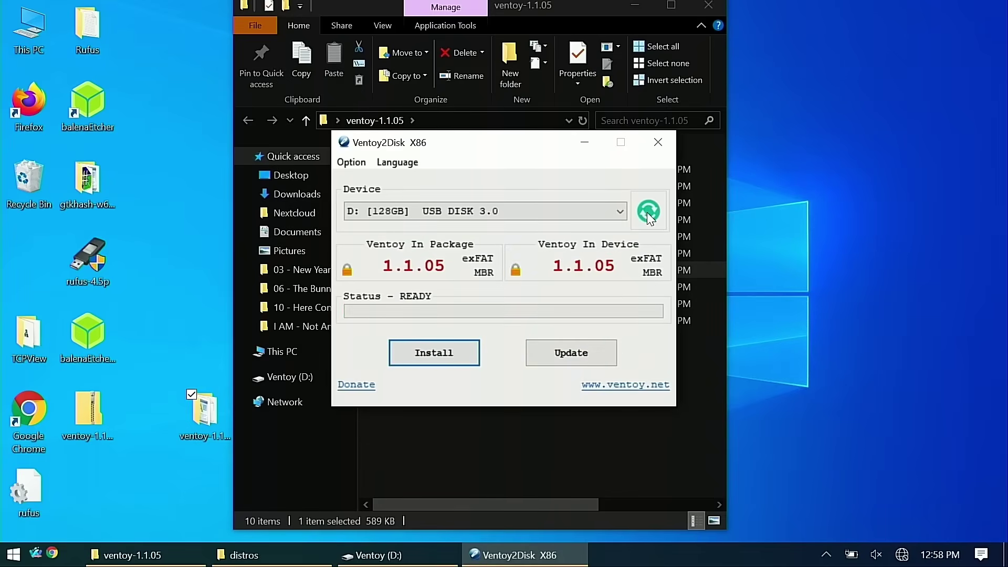
left_click(658, 142)
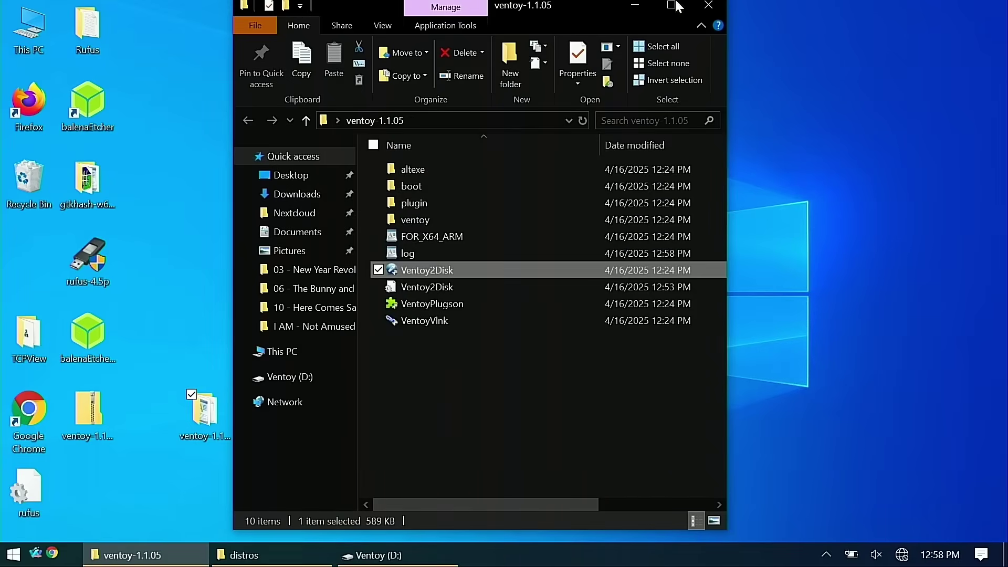
Step: Place the Ventoy (D:) window on the right half beside the distros folder
left_click(705, 7)
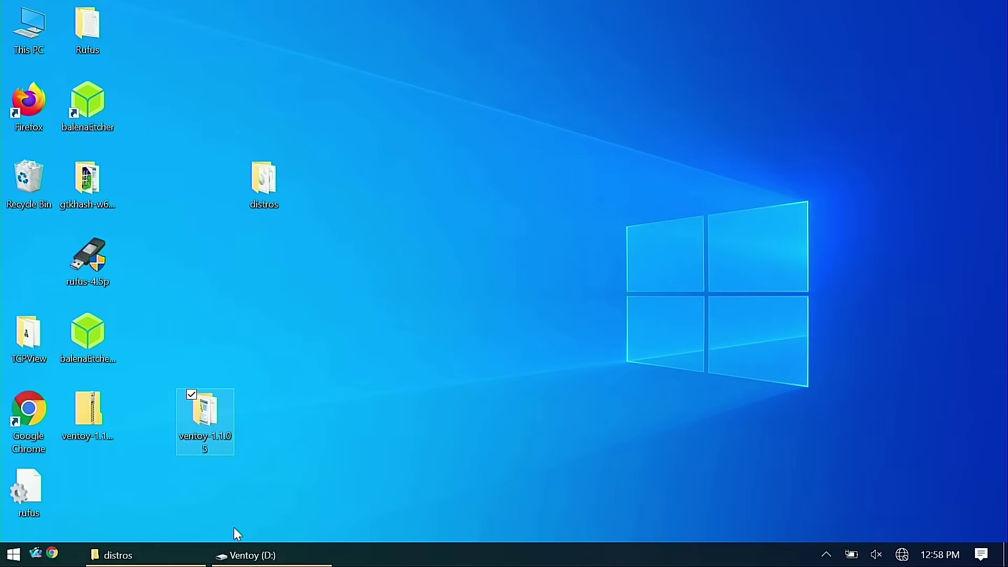
left_click(262, 556)
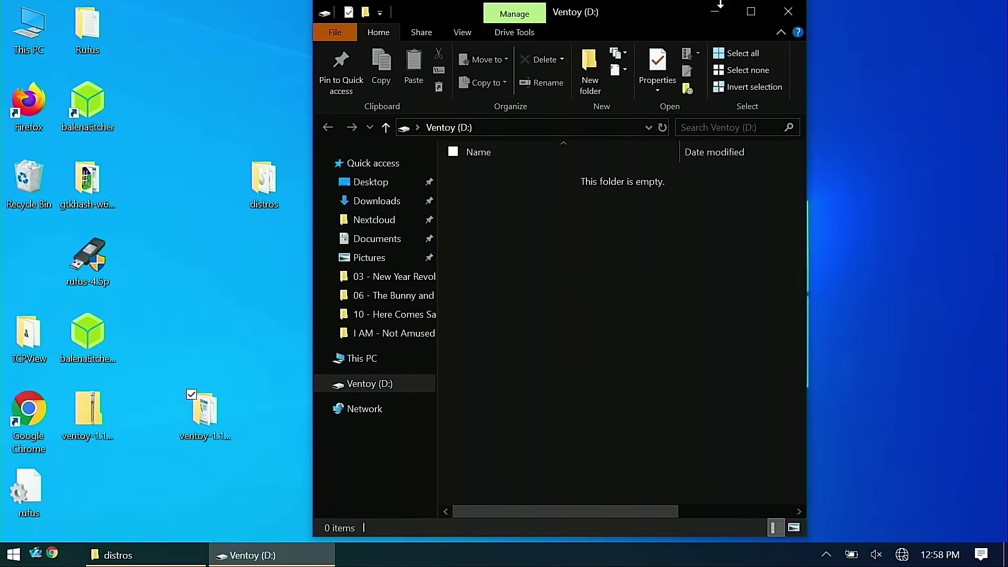
left_click_drag(686, 6, 869, 8)
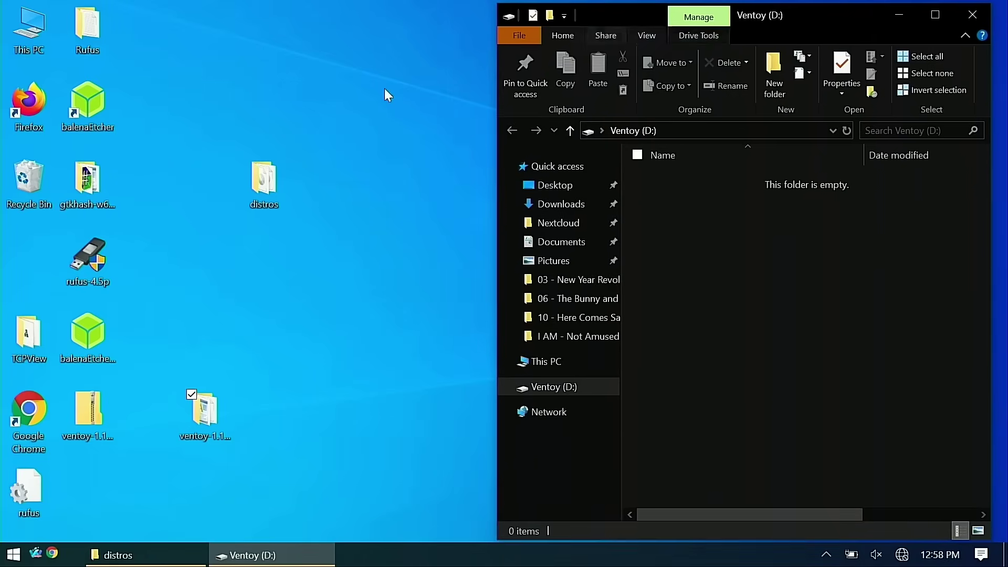
left_click(155, 554)
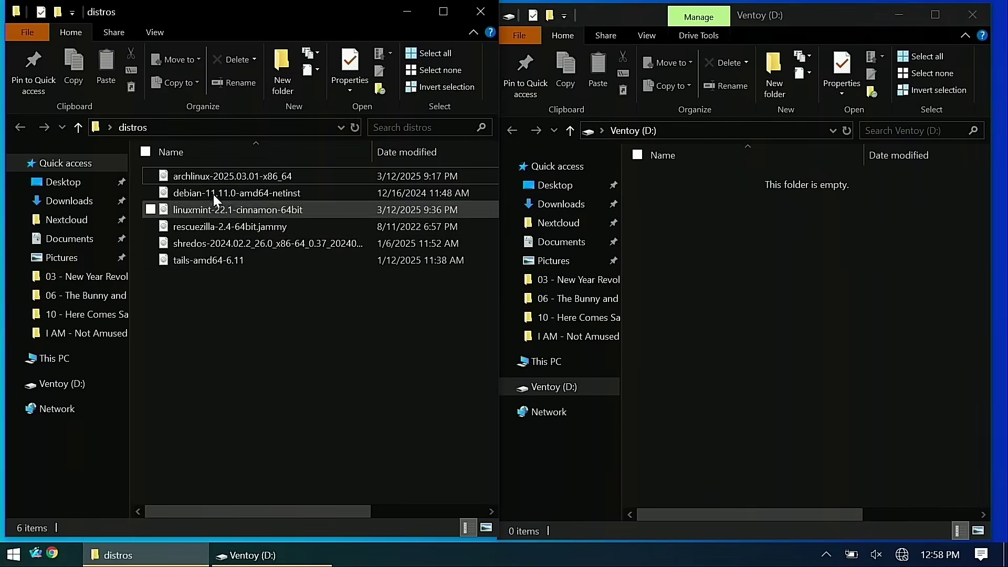
Step: Copy all six ISOs from distros onto Ventoy (D:), then close the distros window
left_click(221, 175)
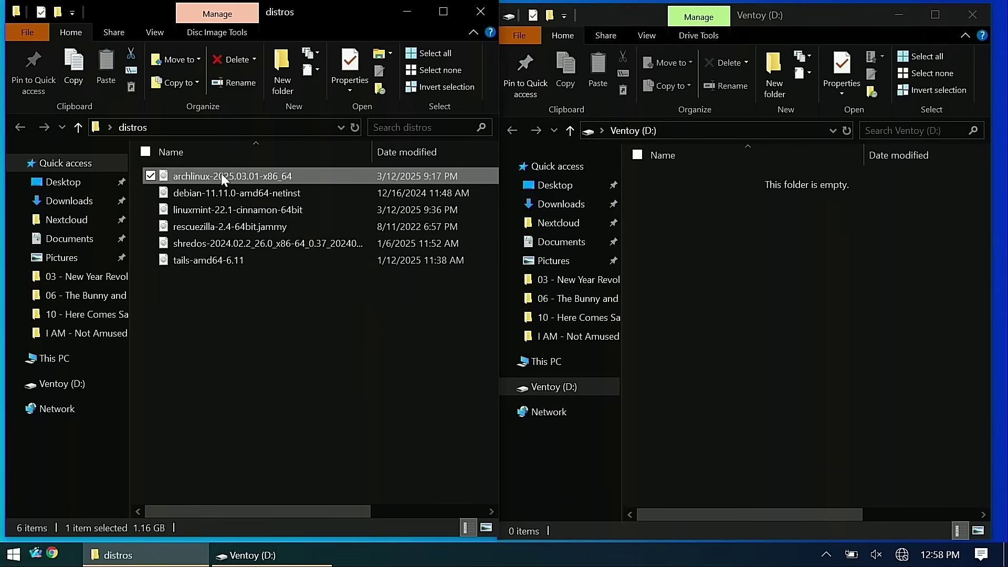
left_click(221, 260, "shift")
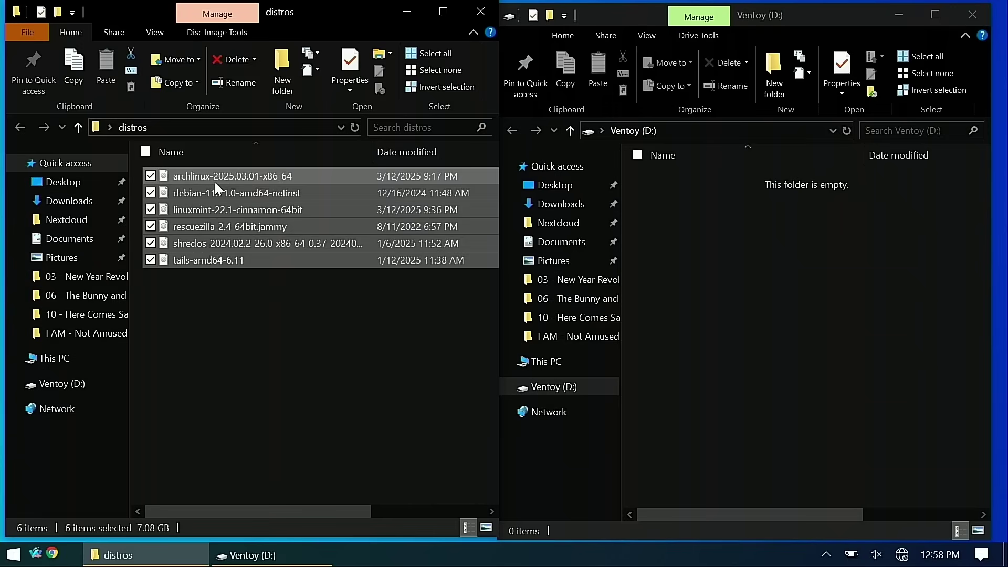
left_click_drag(215, 181, 807, 320)
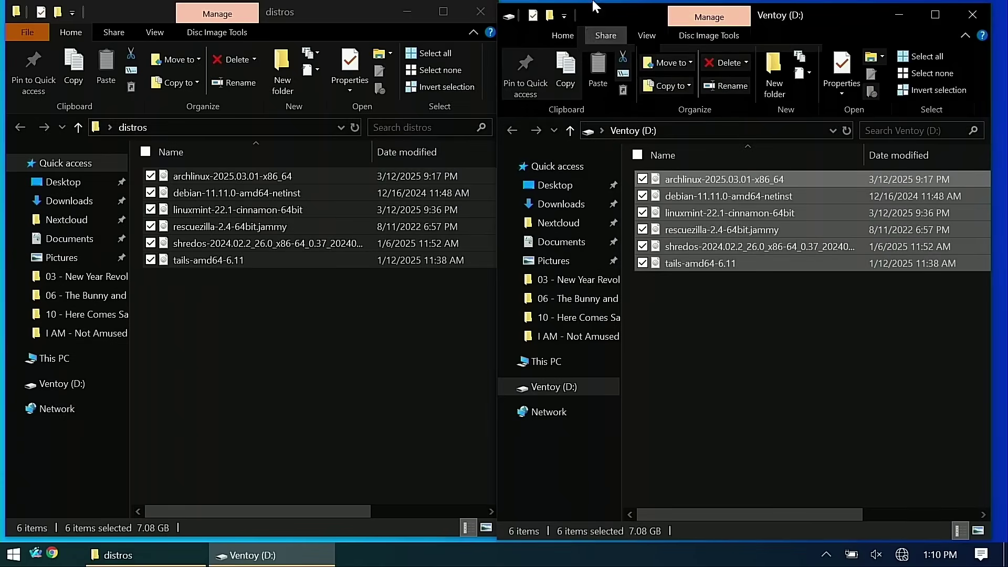
left_click(481, 11)
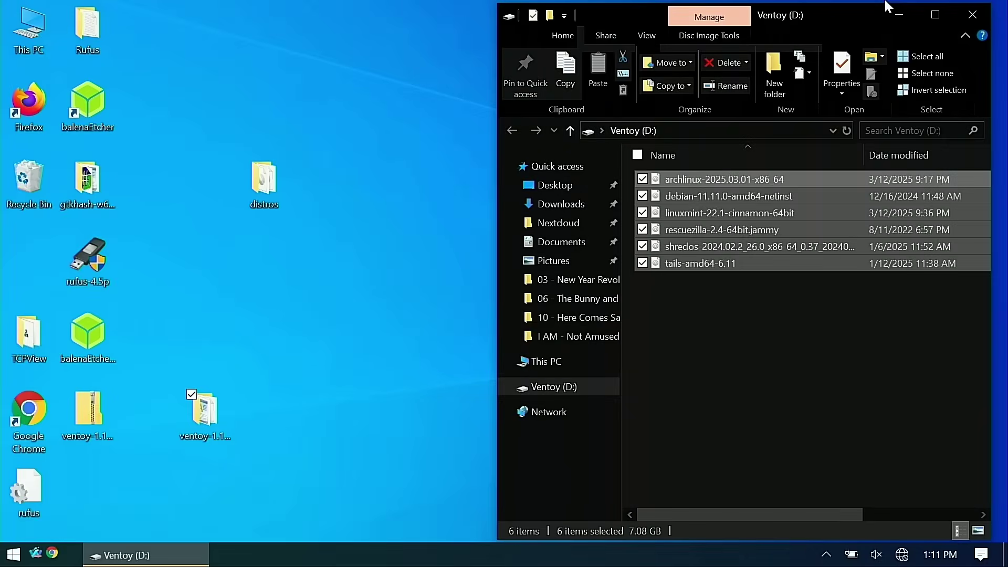
Step: Close the Ventoy (D:) Explorer window
left_click(974, 11)
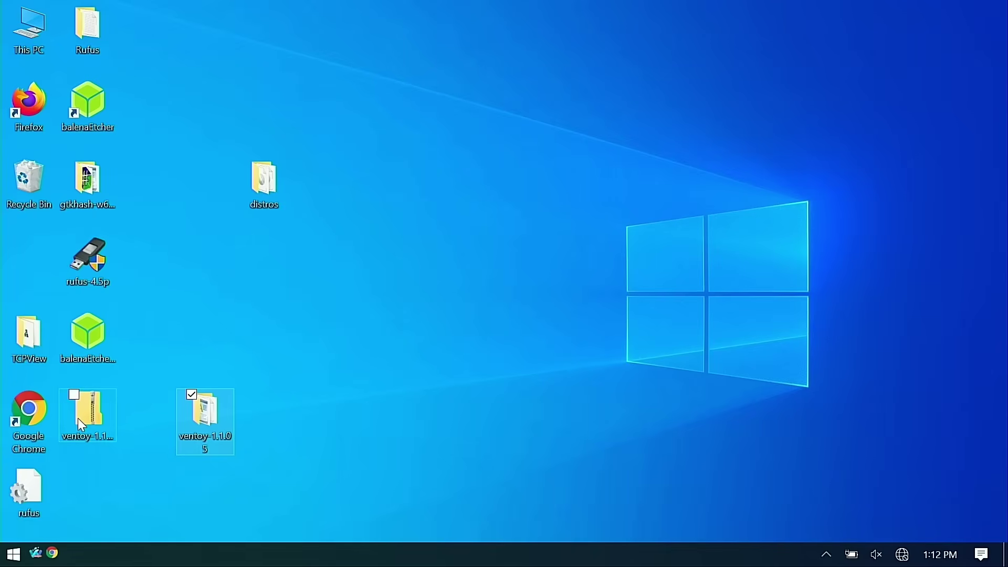
Step: Go to Settings > Update & Security > Recovery and scroll to Advanced startup
left_click(11, 555)
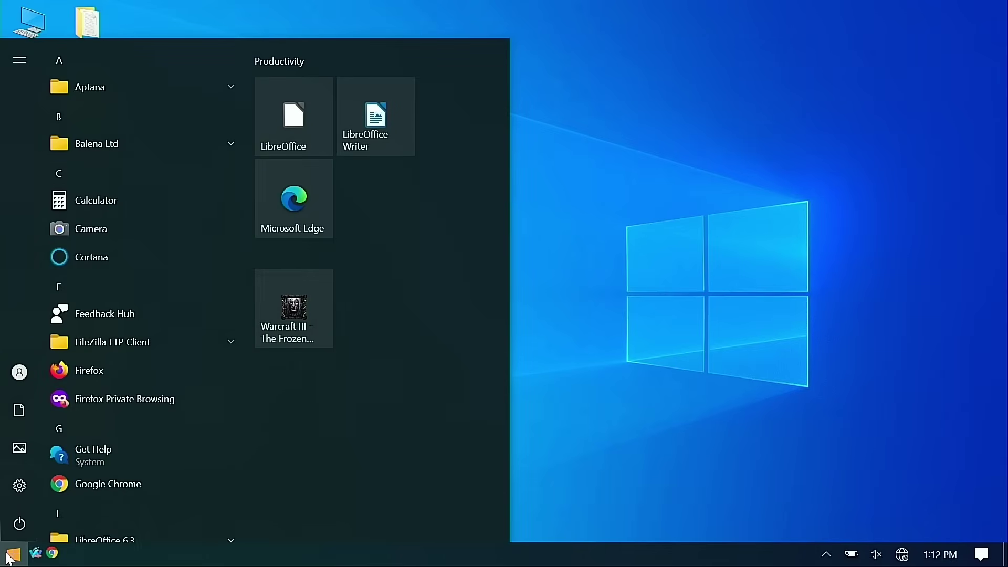
left_click(20, 487)
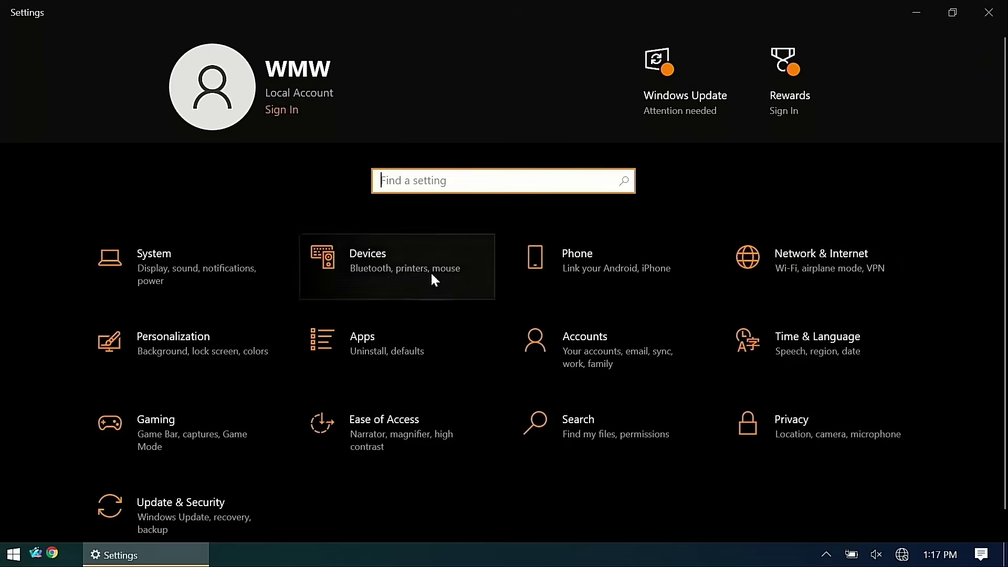
left_click(186, 505)
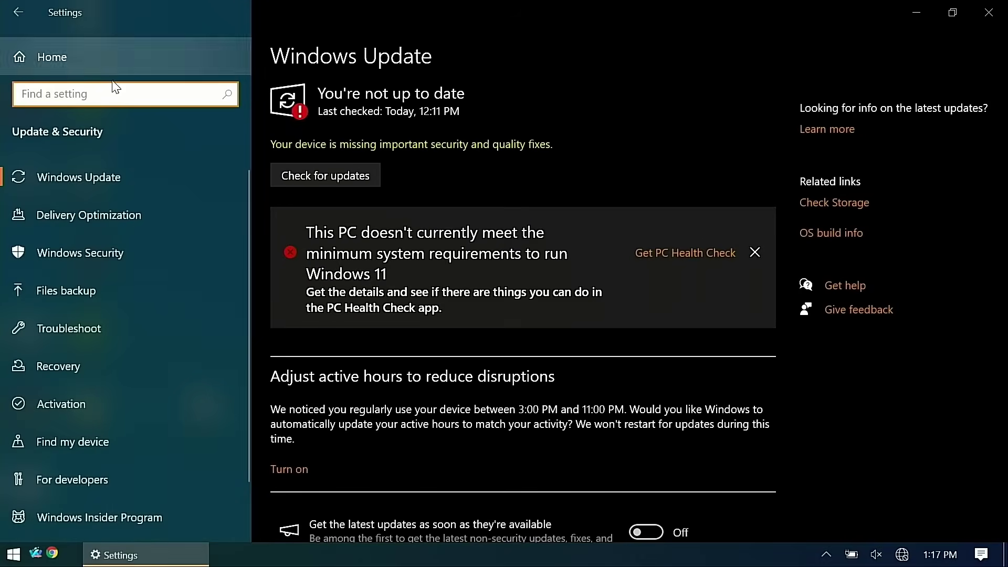
left_click(77, 366)
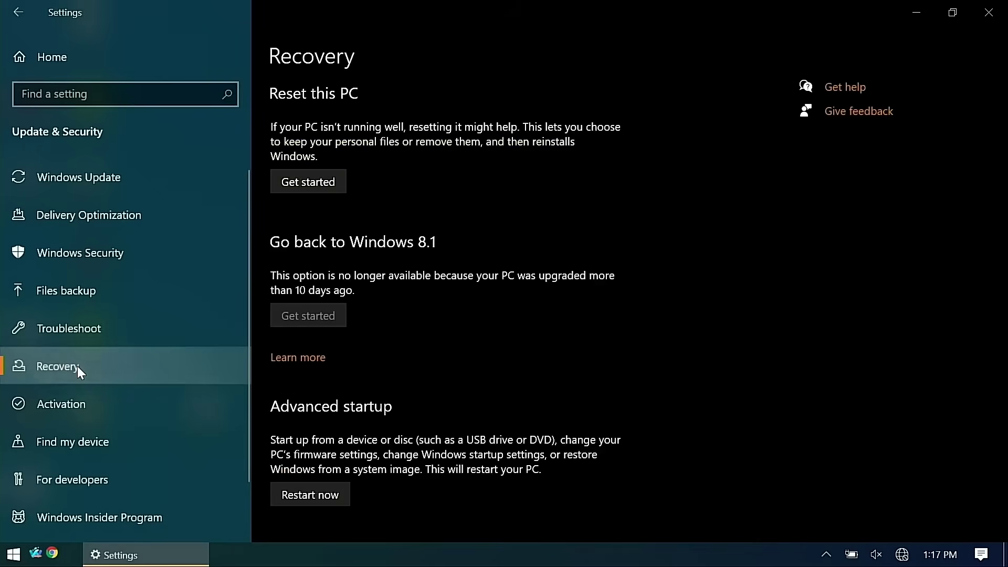
scroll(581, 369, "down", 1)
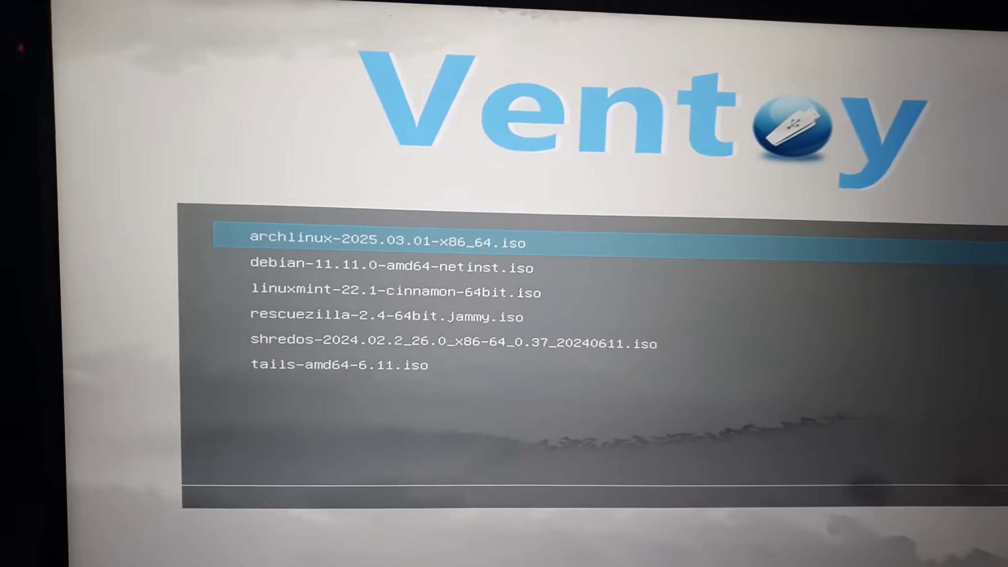
Step: Boot linuxmint-22.1-cinnamon-64bit.iso in normal mode and select the standard Start Linux Mint entry
key("Down")
key("Down")
key("Down")
key("Down")
key("Down")
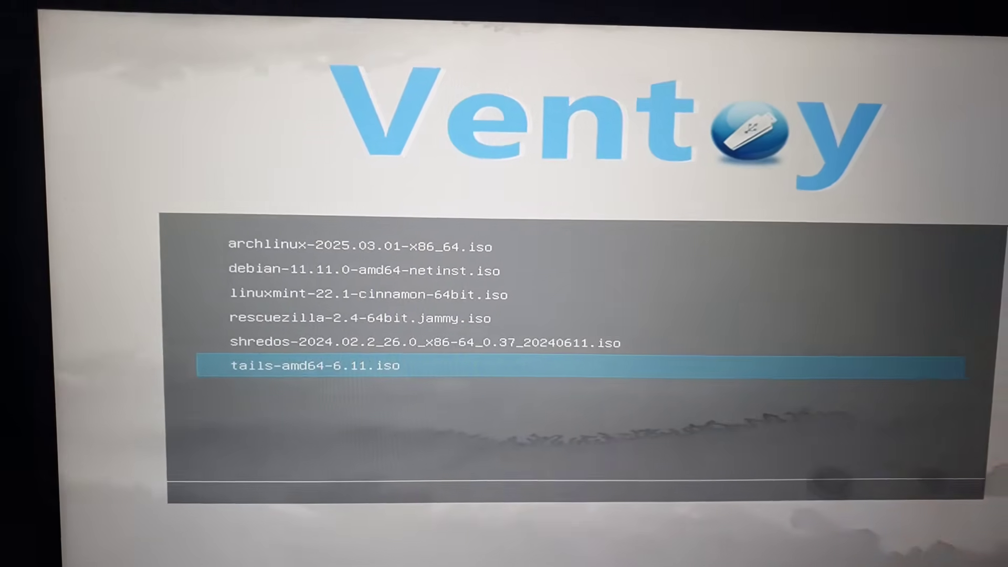
key("Up")
key("Up")
key("Up")
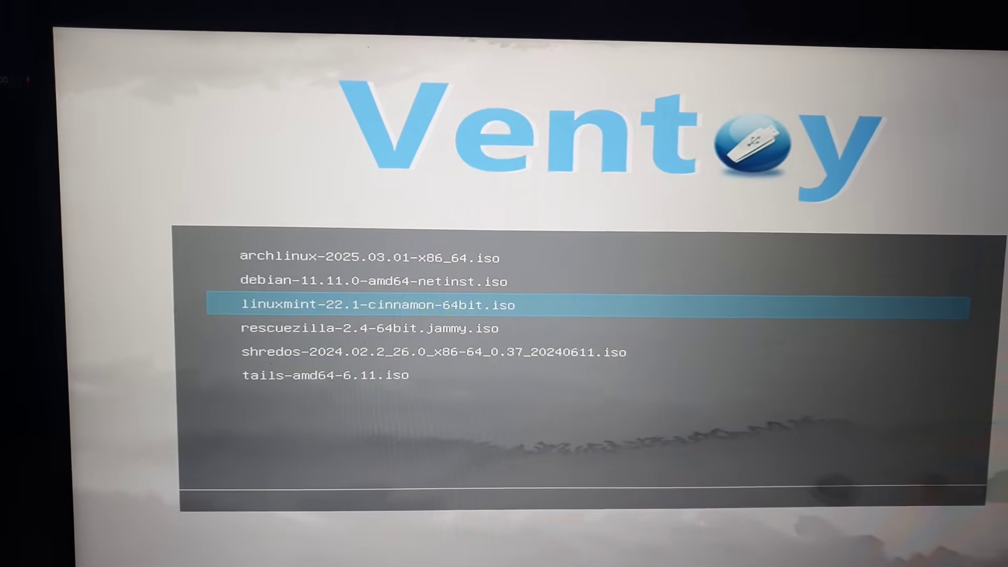
key("Return")
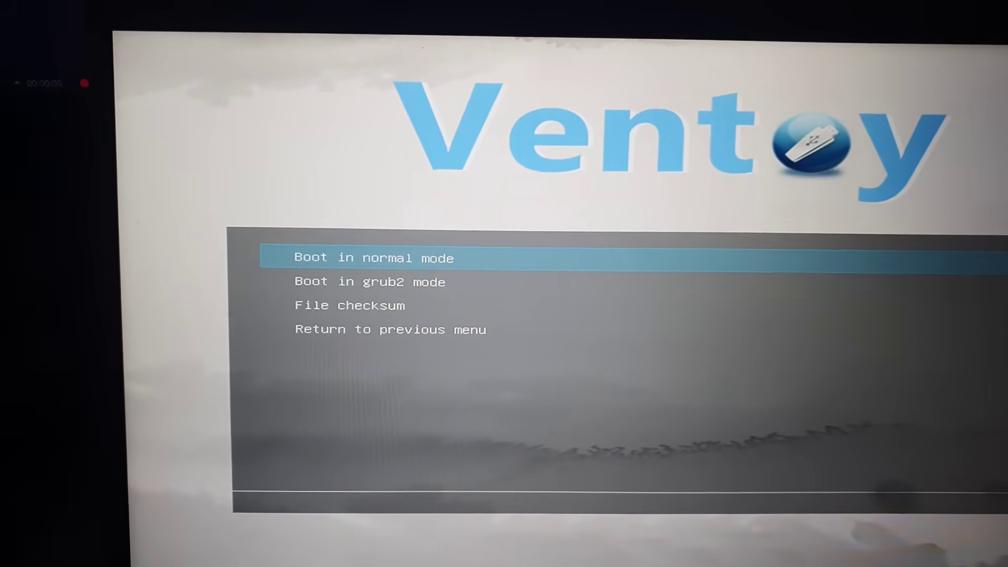
key("Down")
key("Up")
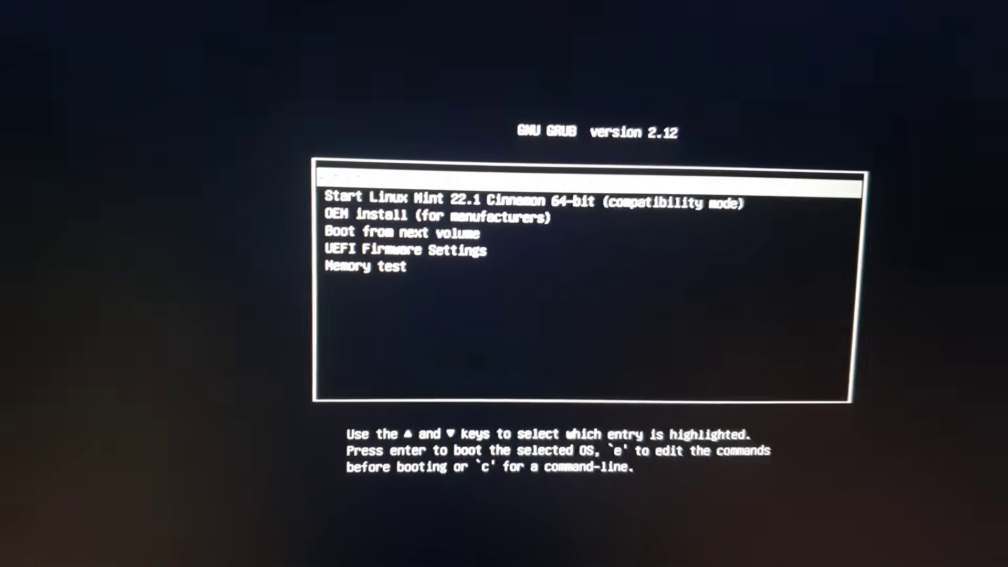
key("Down")
key("Up")
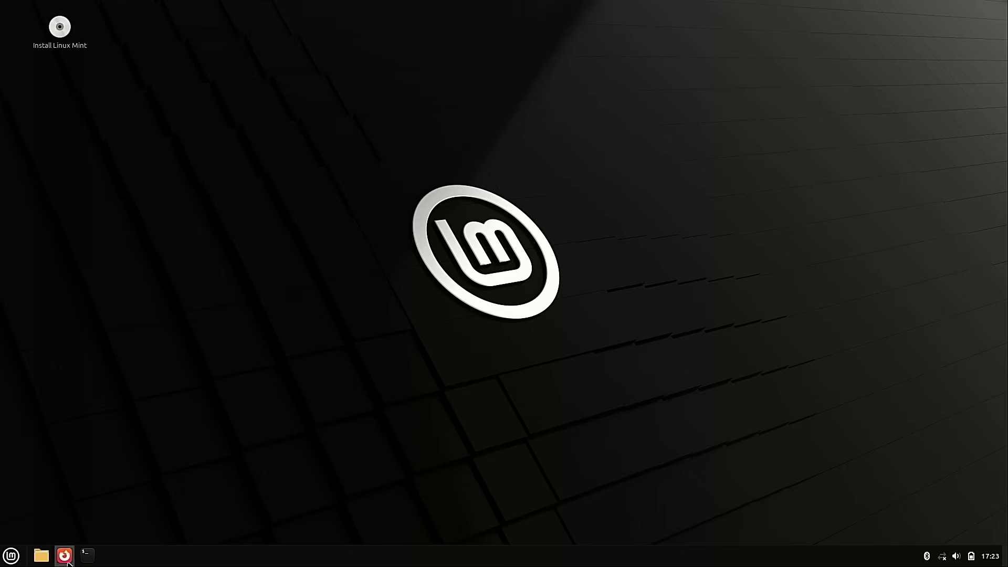
left_click(942, 556)
left_click(943, 557)
left_click(11, 556)
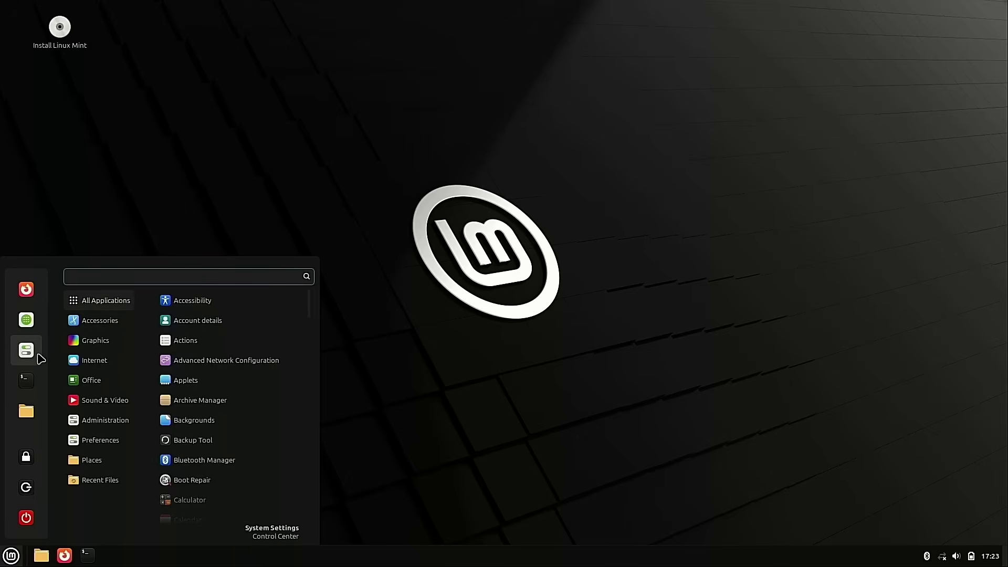
left_click(36, 326)
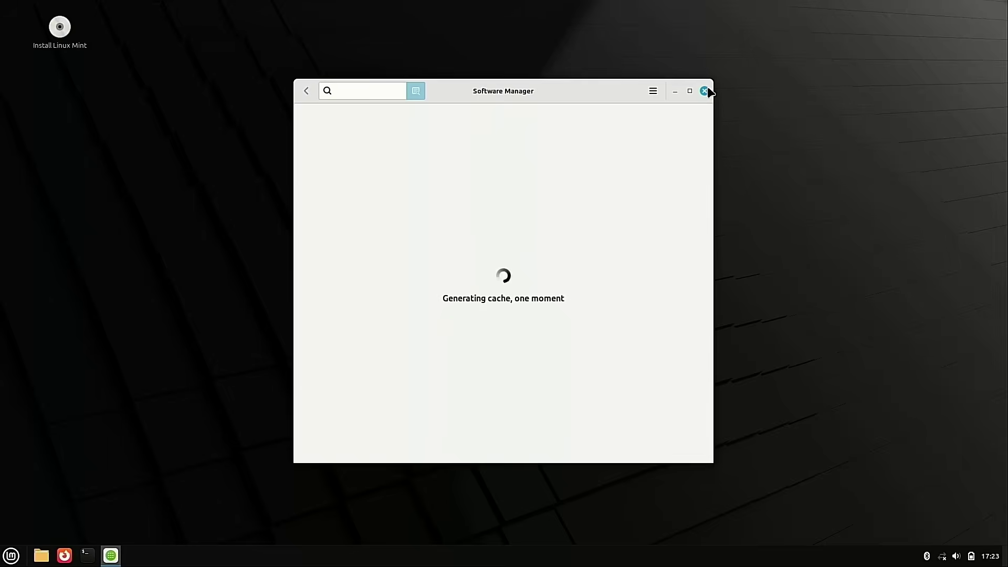
left_click(704, 91)
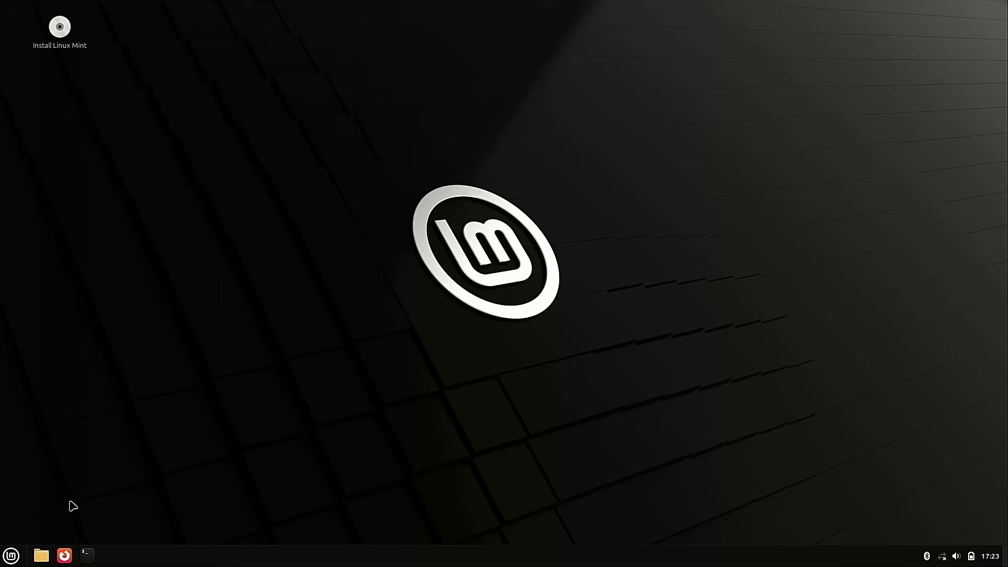
left_click(12, 556)
mouse_move(112, 319)
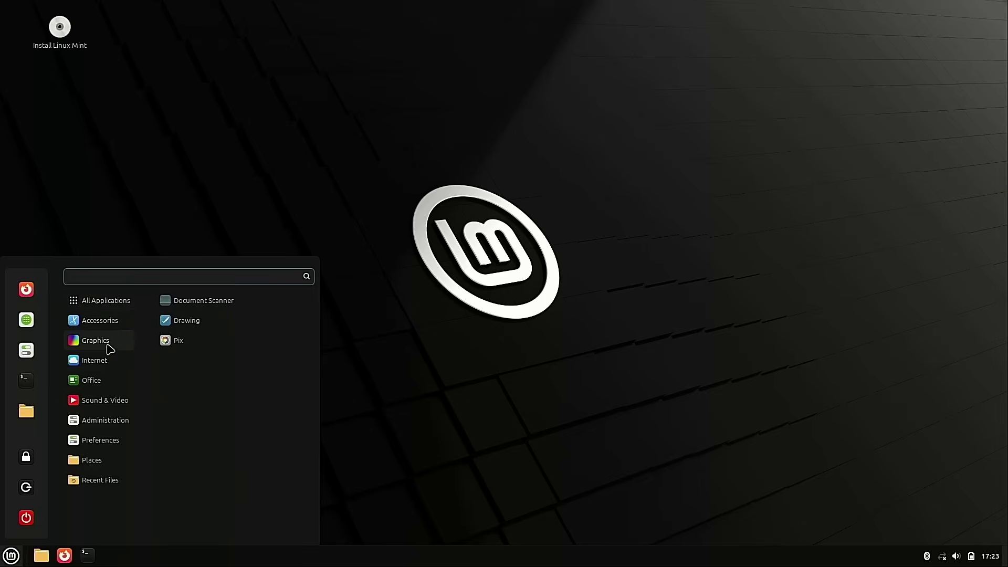
mouse_move(103, 369)
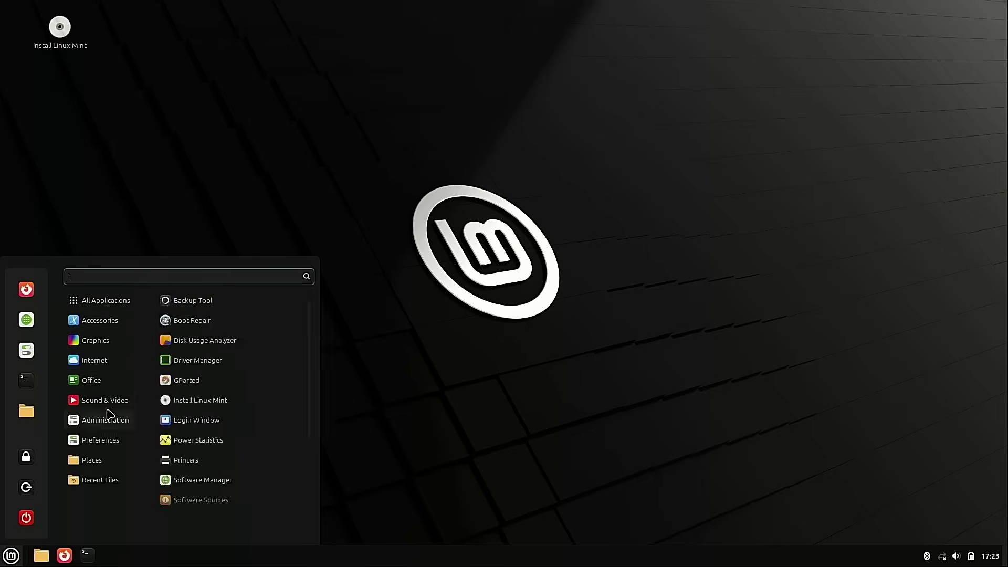
mouse_move(126, 405)
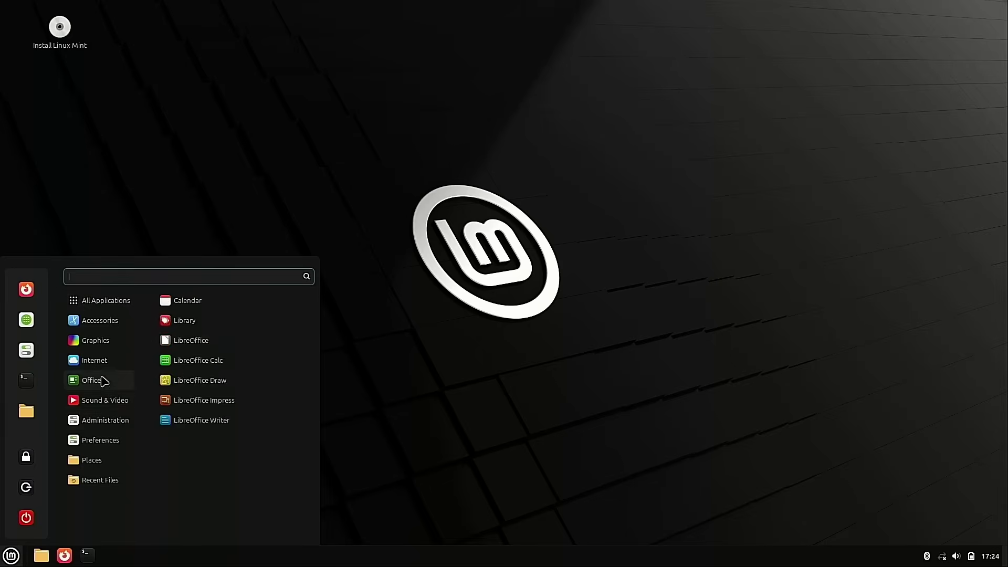
mouse_move(111, 342)
left_click(451, 212)
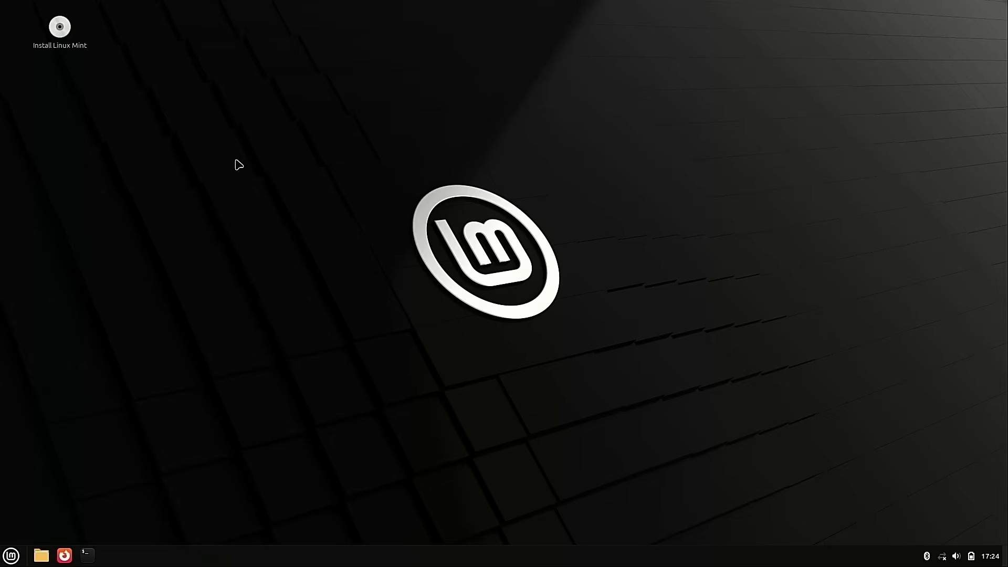